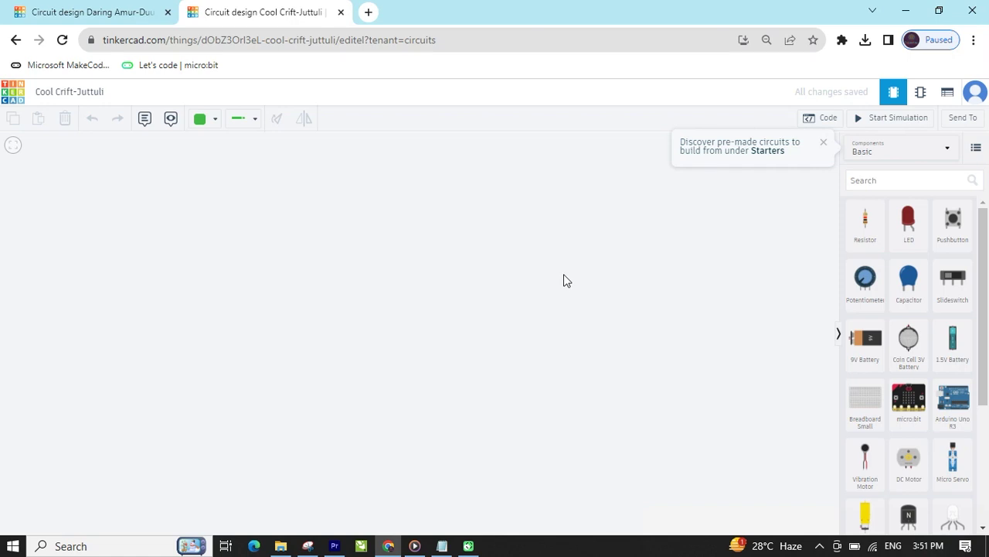
- Find the Arduino Uno R3 by searching for "arduino" and place it in the empty workspace
click(909, 186)
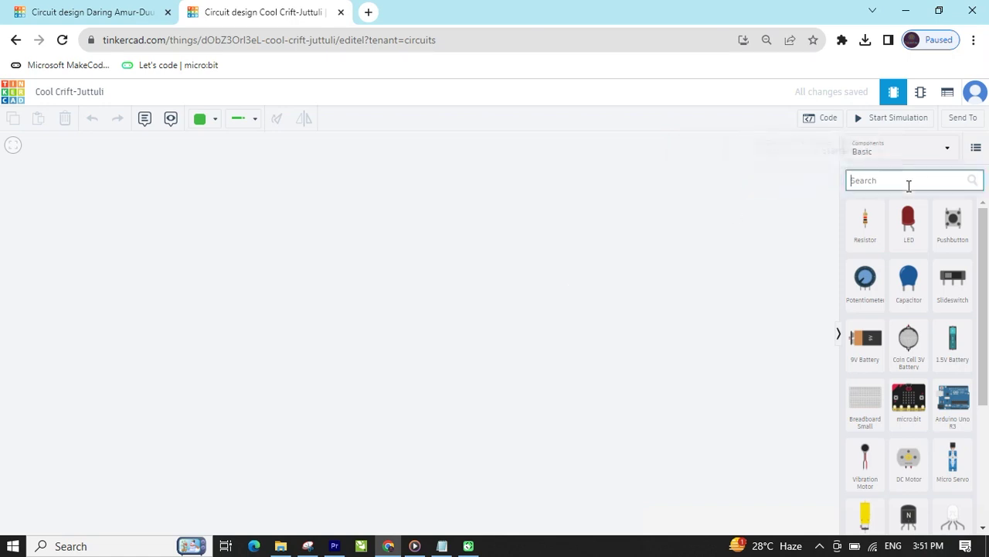
text(arduino)
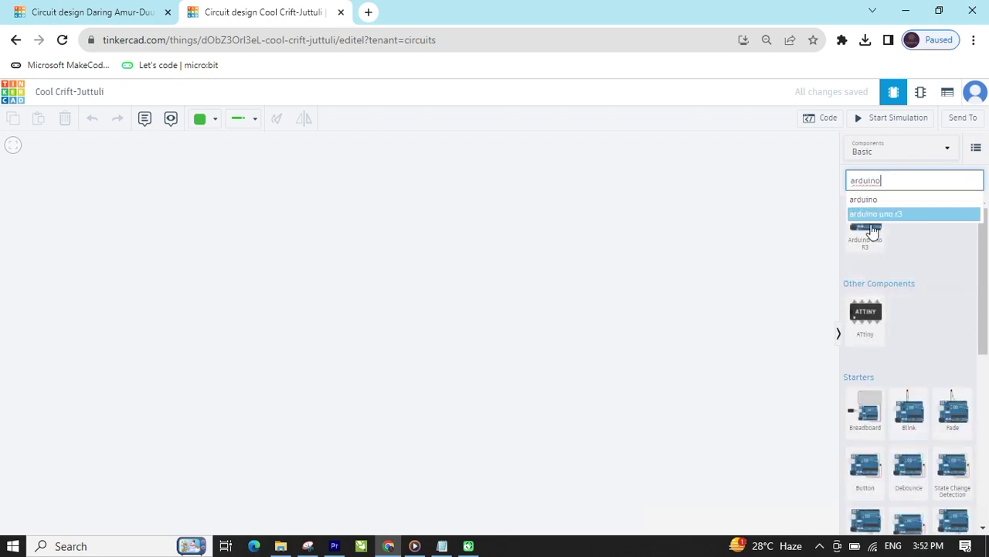
drag(872, 232, 327, 327)
scroll(328, 327, down, 1)
scroll(327, 333, down, 1)
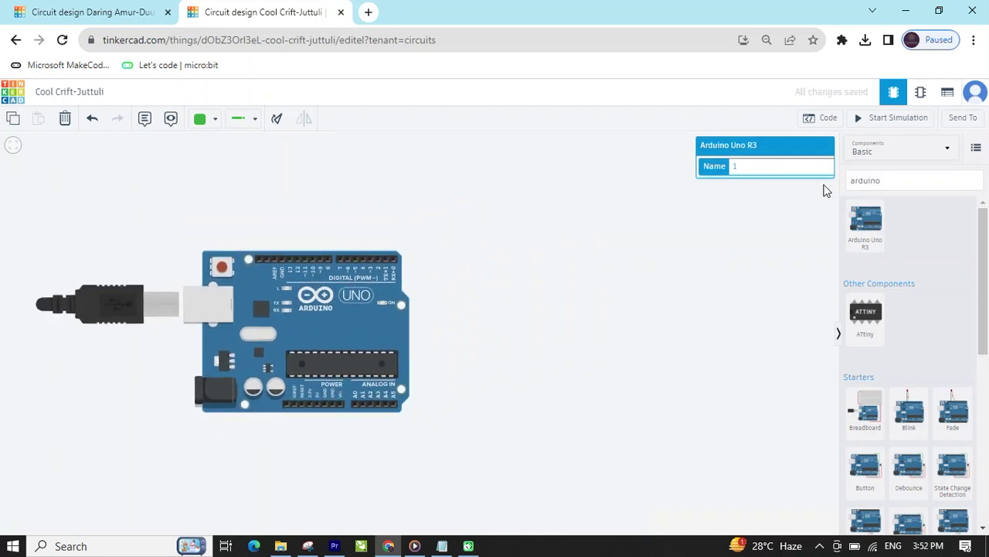
key(Delete)
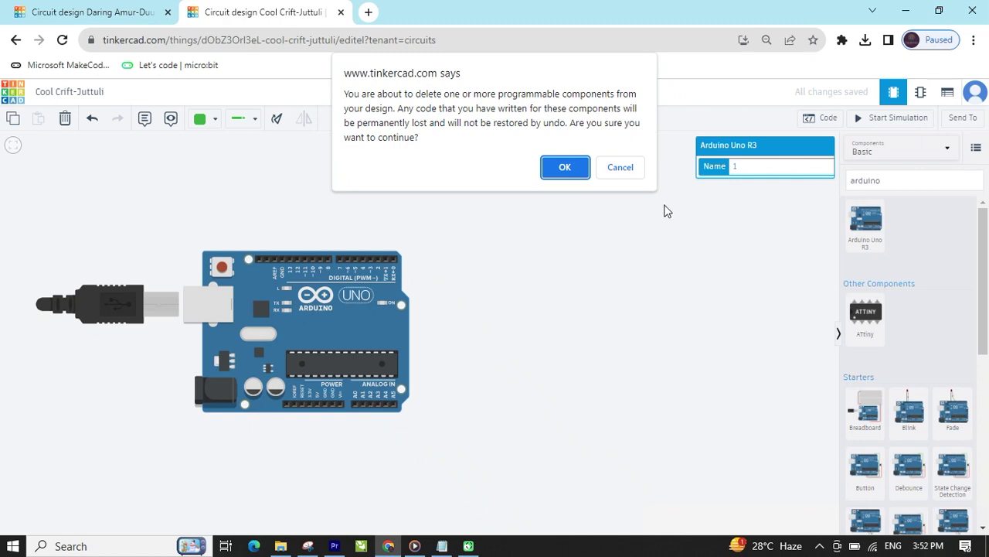
click(627, 174)
- Search the components for "gas" and place a Gas Sensor to the right of the Arduino board
double_click(881, 179)
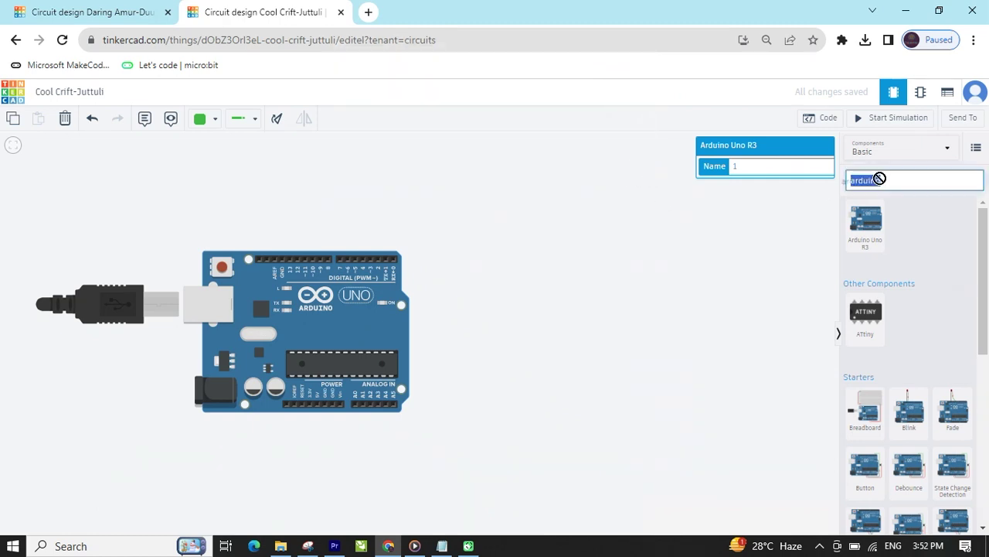
key(BackSpace)
text(gas)
drag(866, 259, 562, 269)
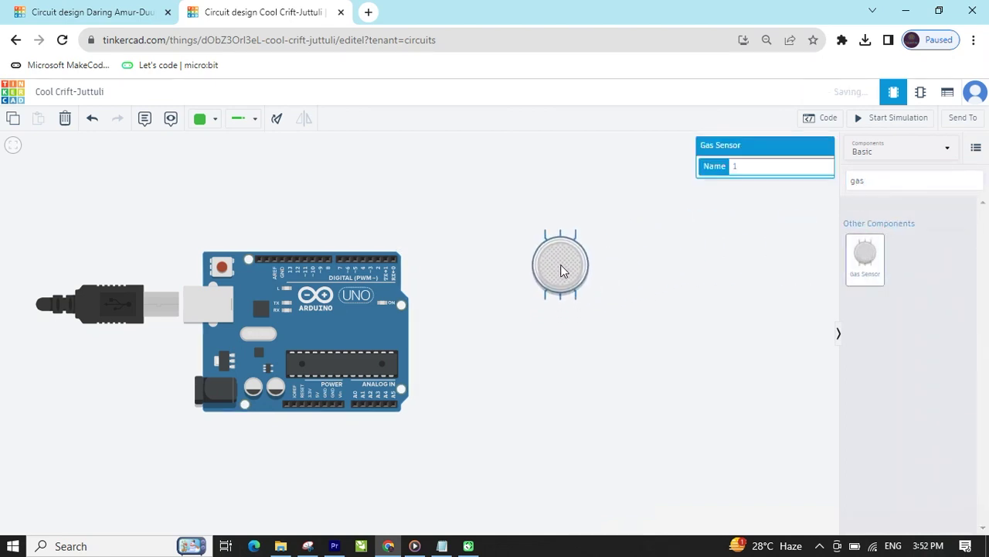
click(634, 305)
- Search for "lcd", place an LCD 16 x 2 (I2C) below the gas sensor, and move the Arduino board slightly higher
click(882, 180)
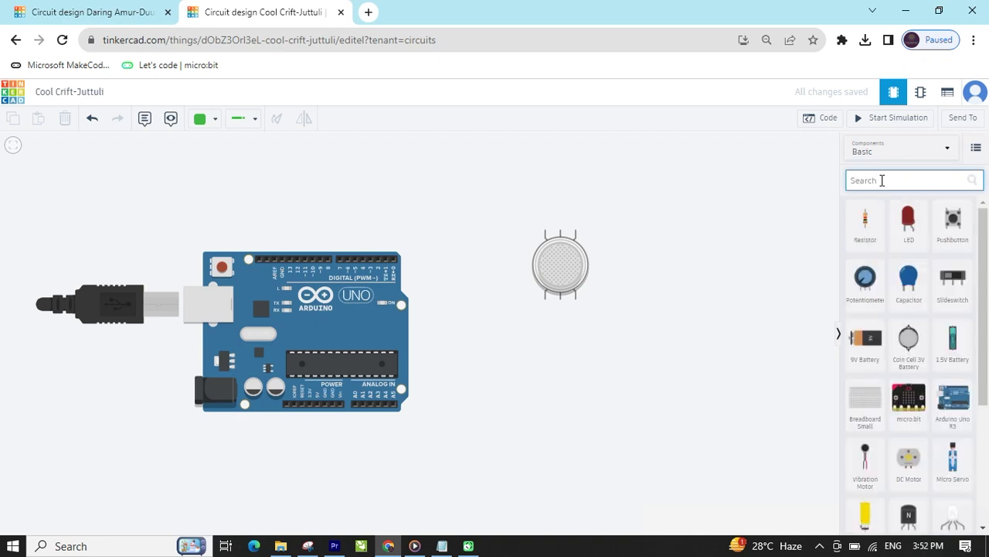
text(lcd)
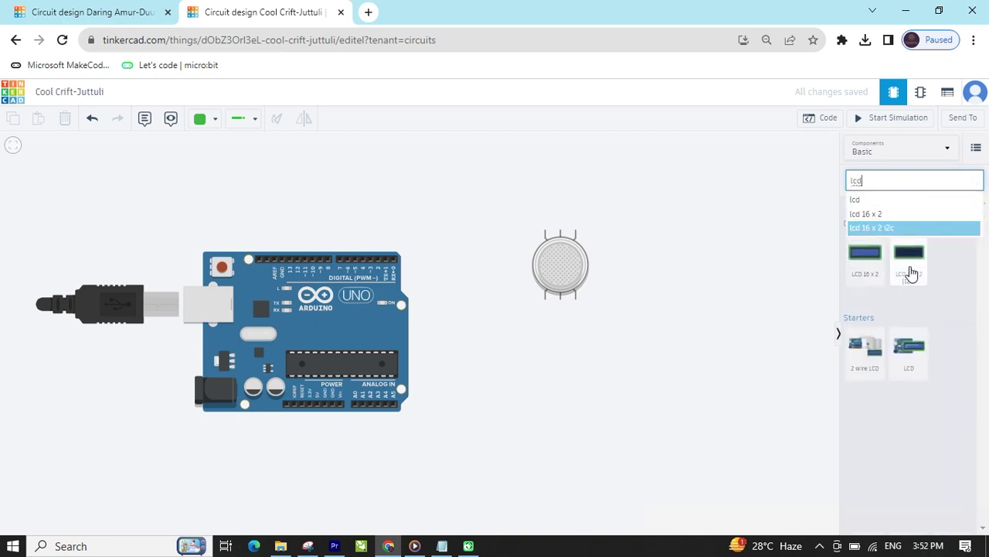
drag(911, 263, 614, 434)
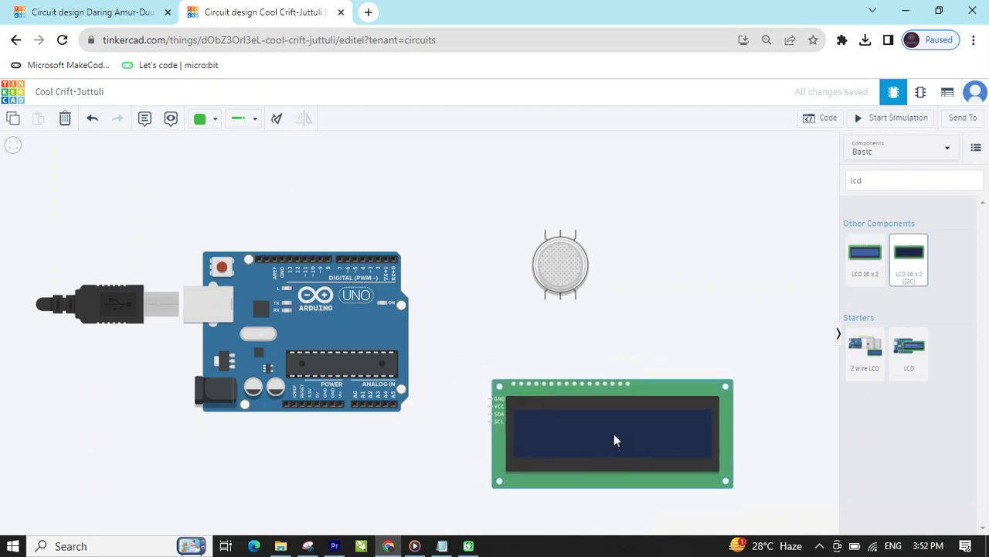
drag(543, 349, 504, 329)
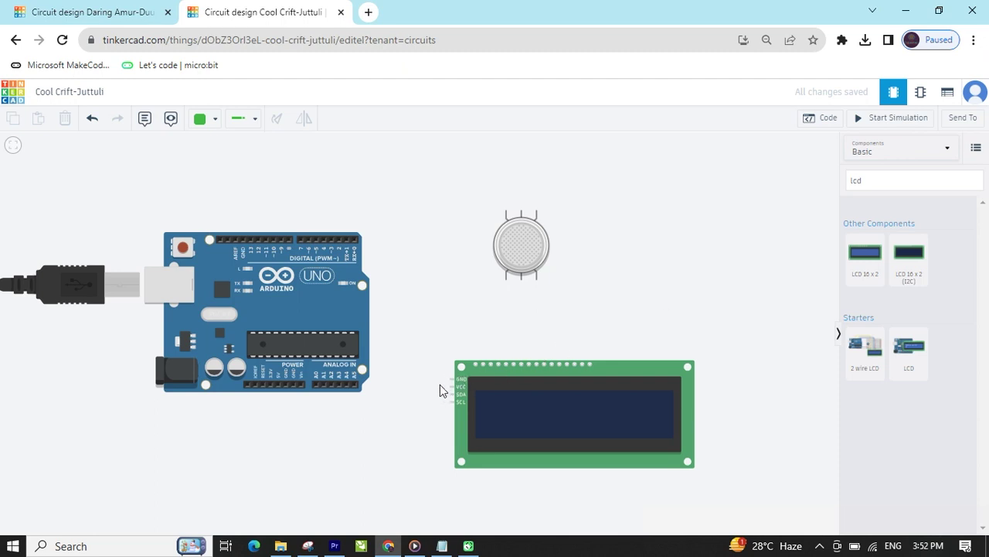
drag(325, 343, 314, 275)
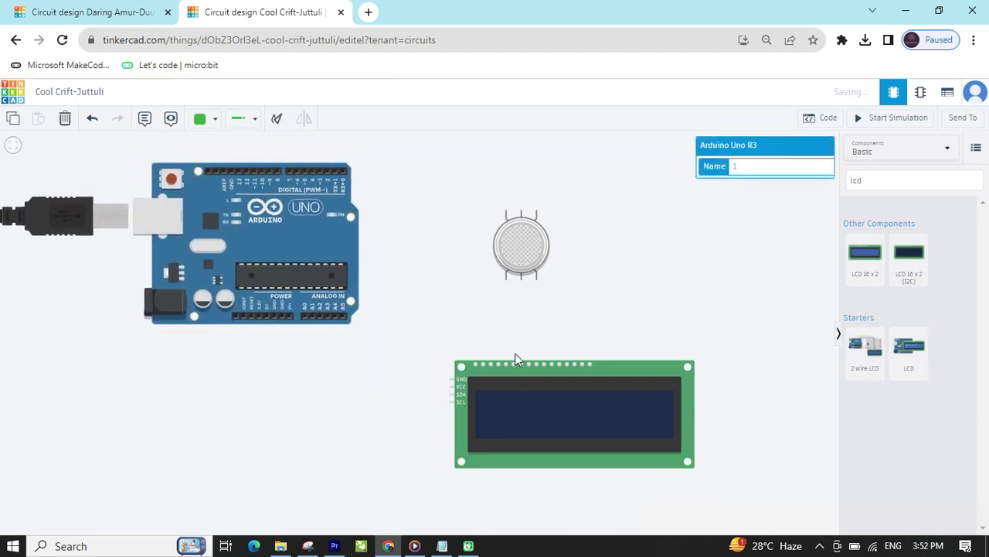
- Wire the LCD's GND pin to the Arduino's power-side GND and its VCC pin to 5V, using right-angle bends
click(450, 380)
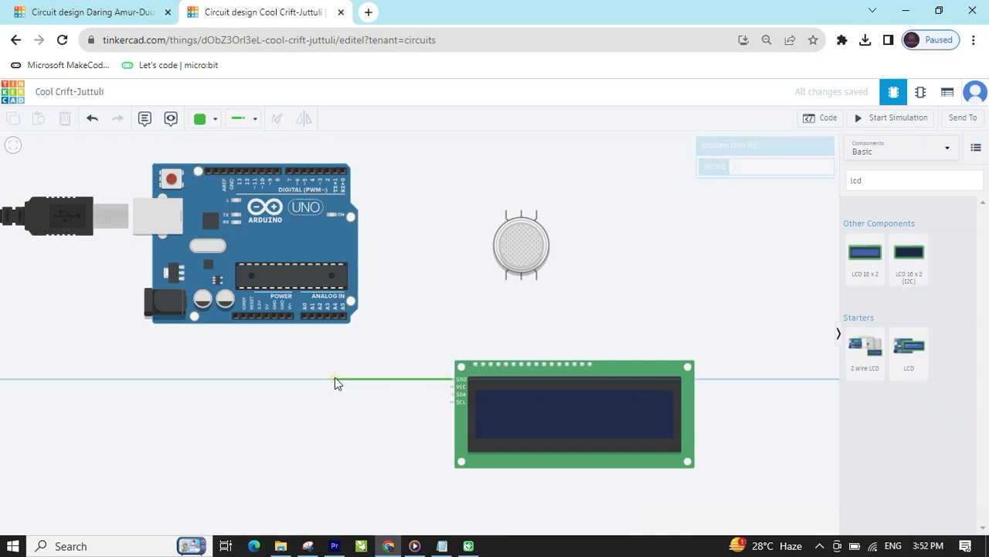
click(275, 379)
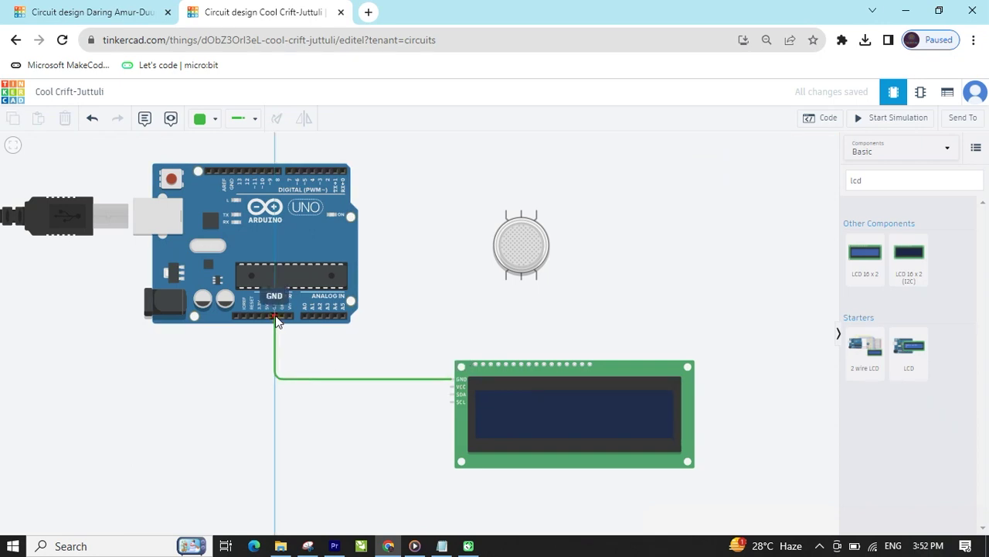
click(275, 315)
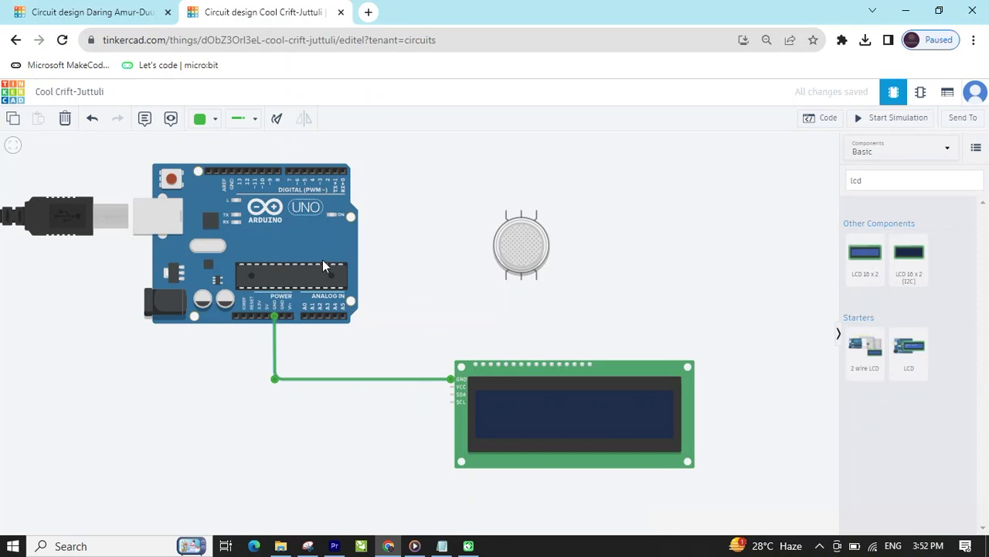
click(452, 387)
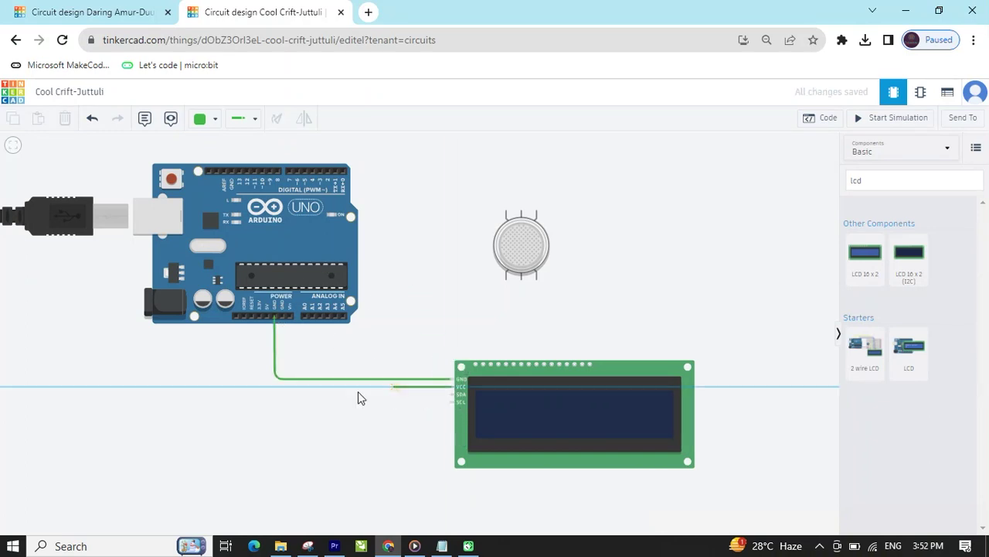
click(267, 386)
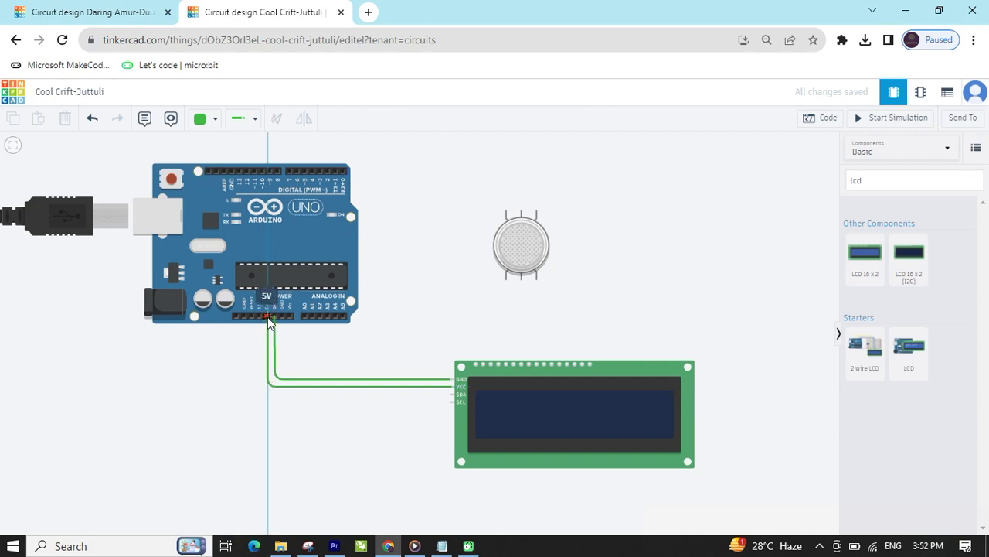
click(269, 318)
- Colour the LCD's VCC wire red and its GND wire black
click(205, 119)
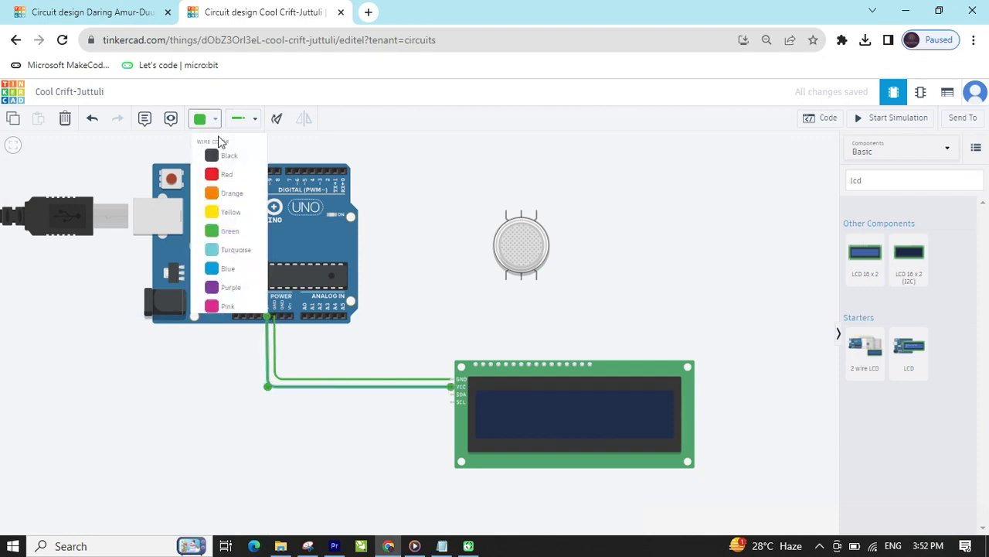
click(226, 174)
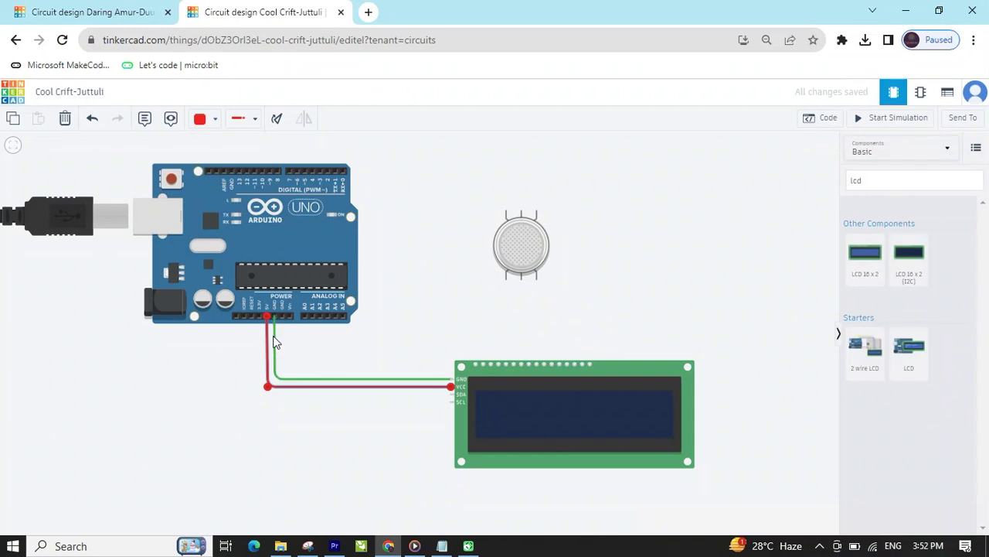
click(274, 340)
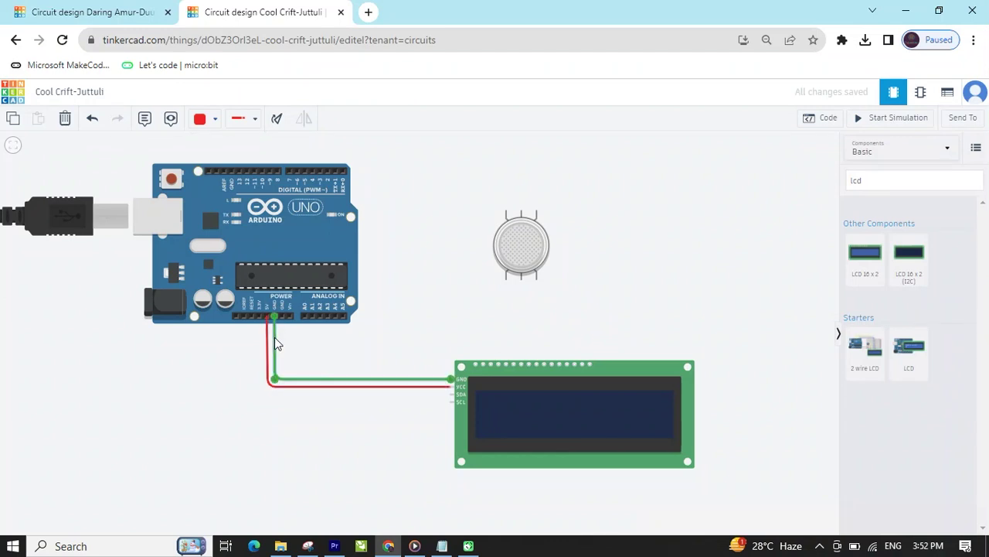
click(208, 121)
click(226, 159)
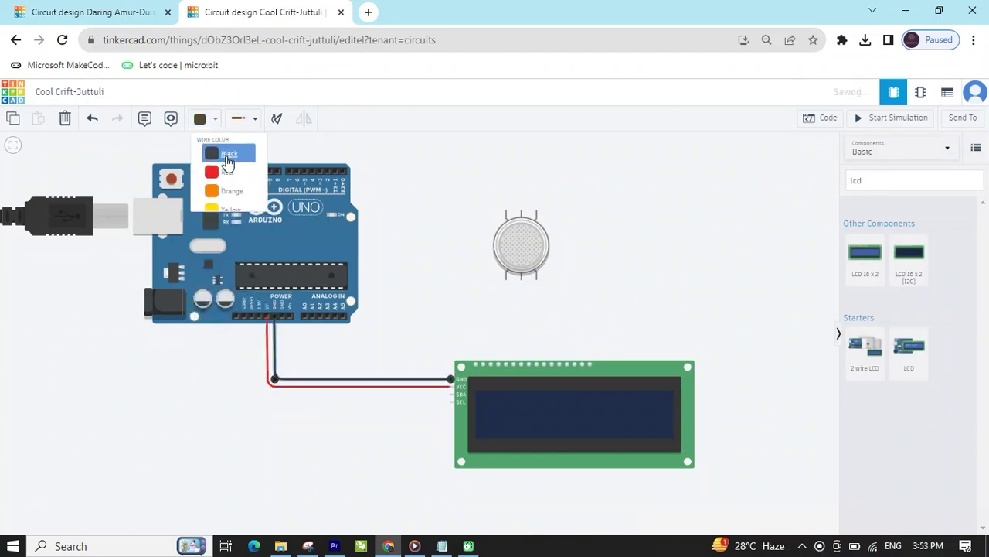
click(460, 256)
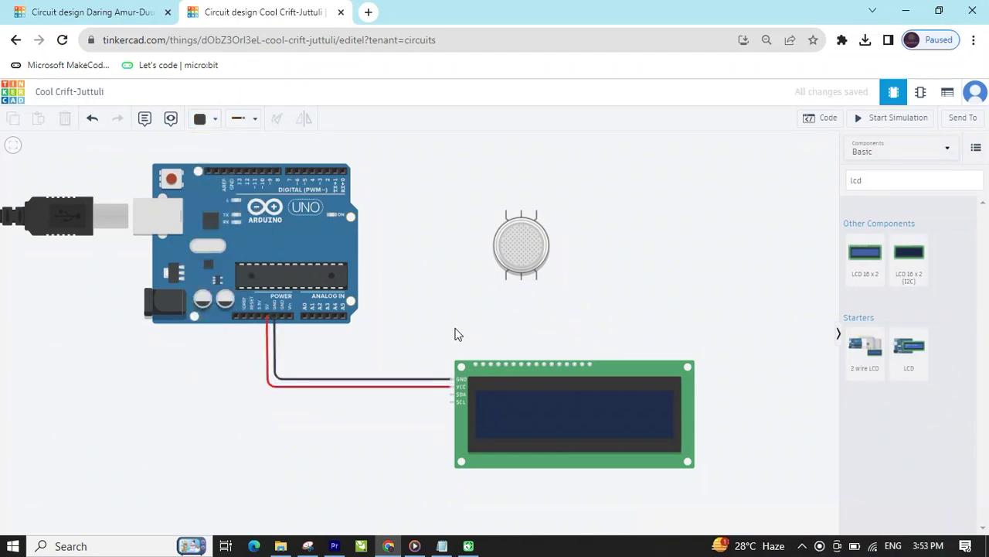
- Wire the LCD's SDA pin to Arduino pin A4, straighten the wire's bend to a right angle, and colour it blue
click(451, 395)
click(348, 396)
click(336, 318)
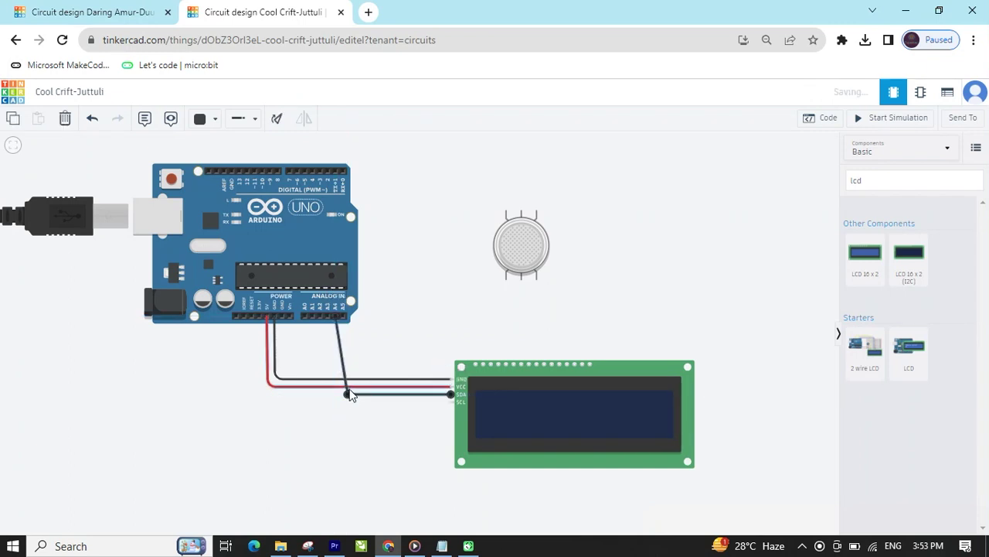
drag(348, 397, 336, 397)
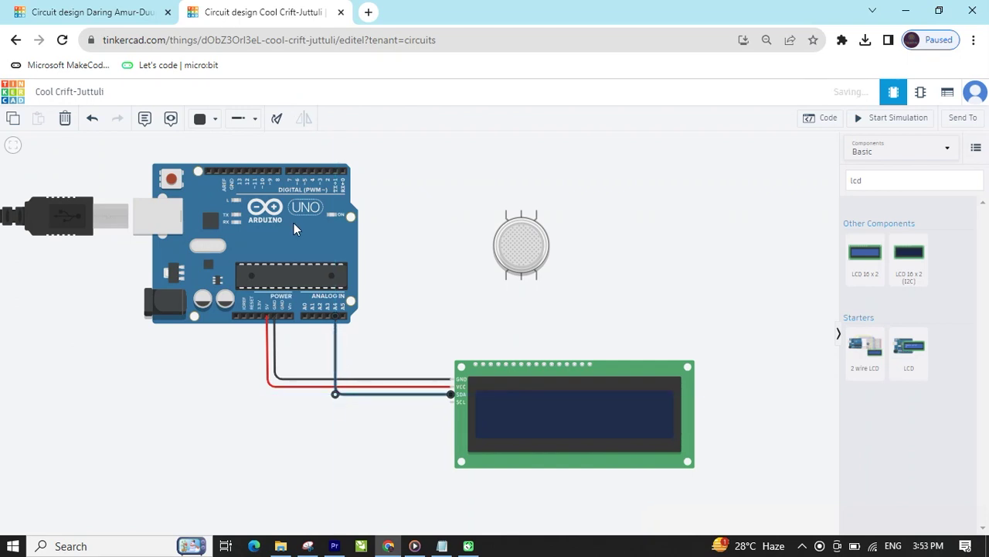
click(203, 118)
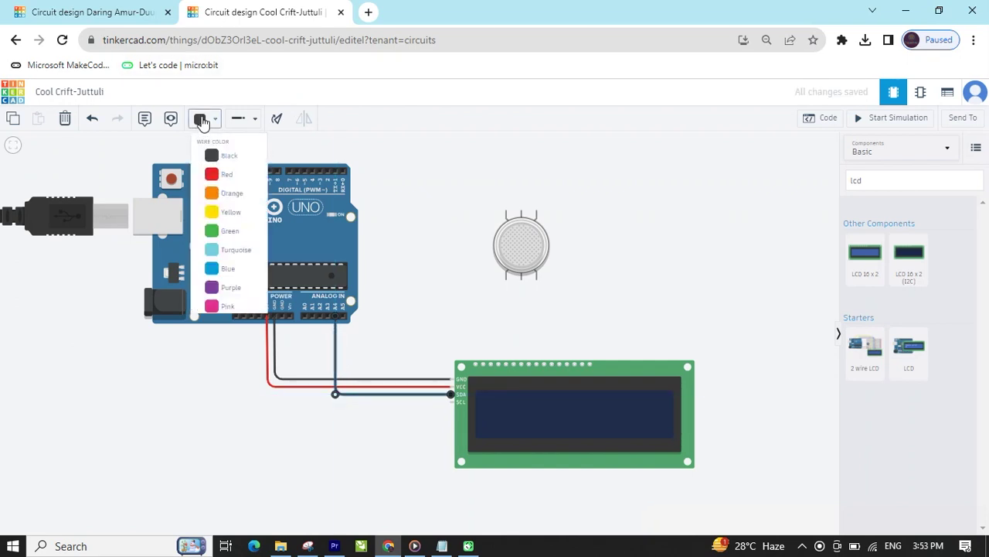
click(227, 195)
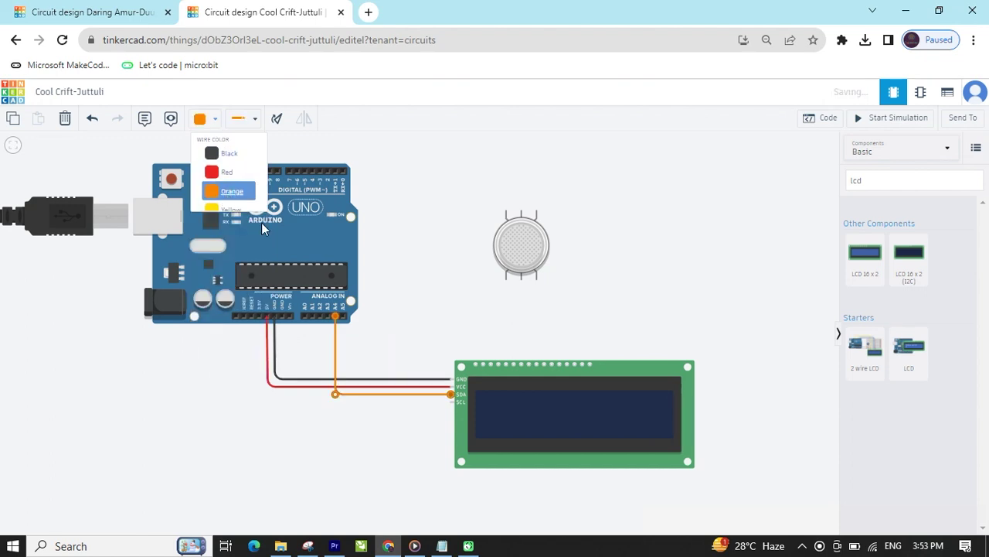
click(201, 120)
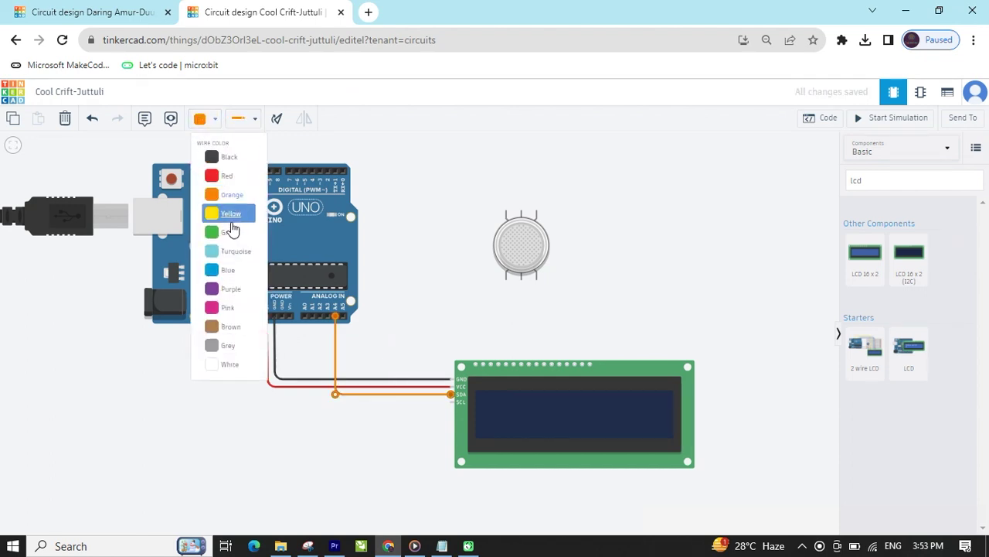
click(231, 269)
- Wire the LCD's SCL pin to Arduino pin A5 with a right-angle bend and colour the wire purple
click(451, 401)
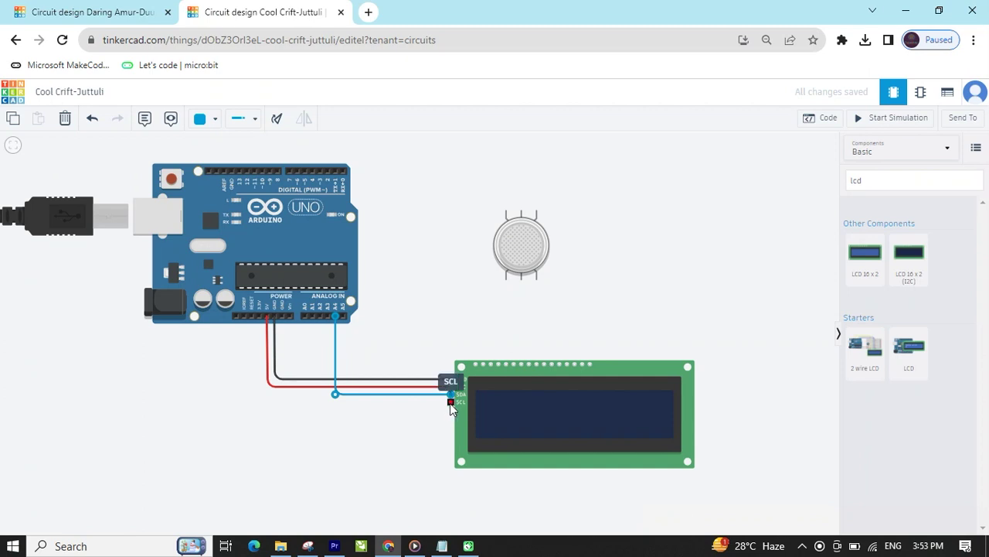
click(345, 403)
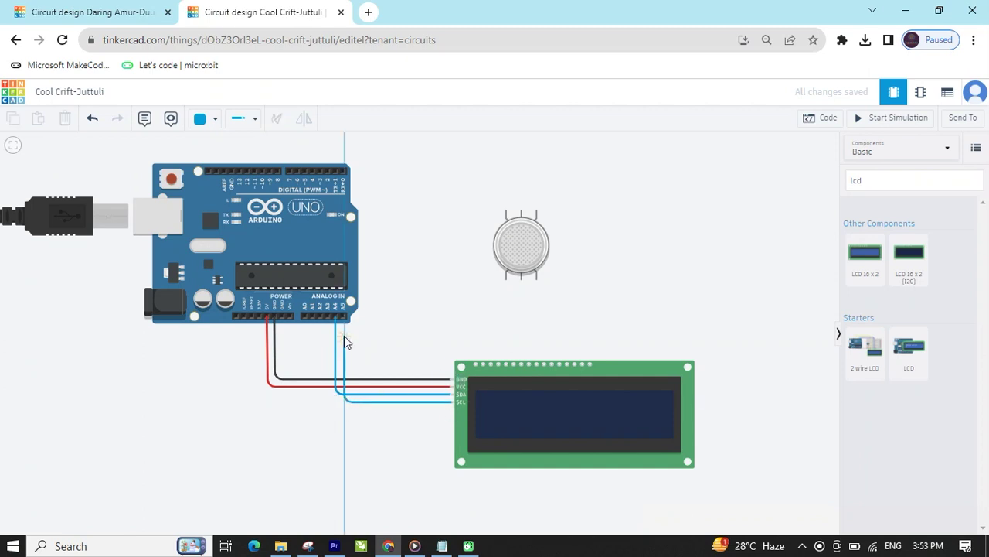
click(345, 314)
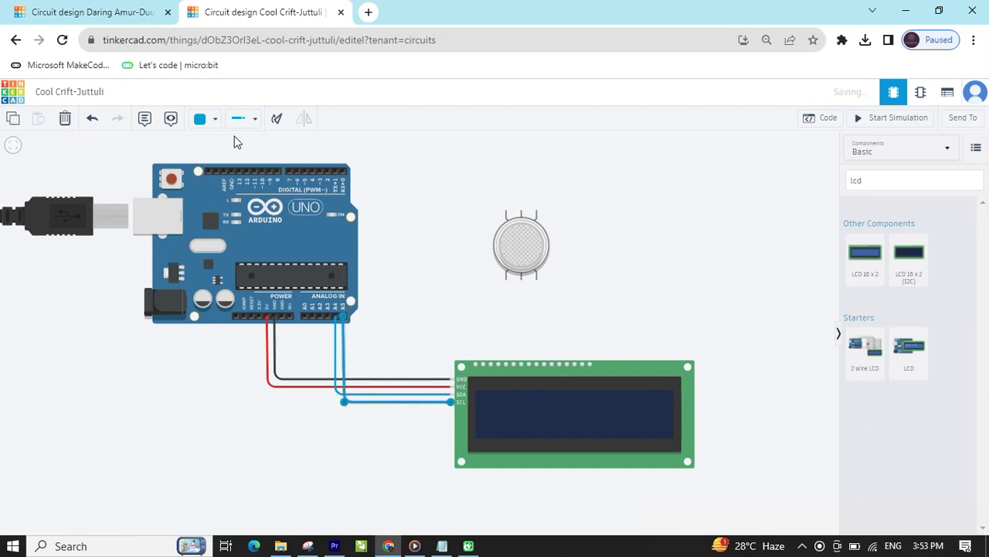
click(201, 118)
click(226, 288)
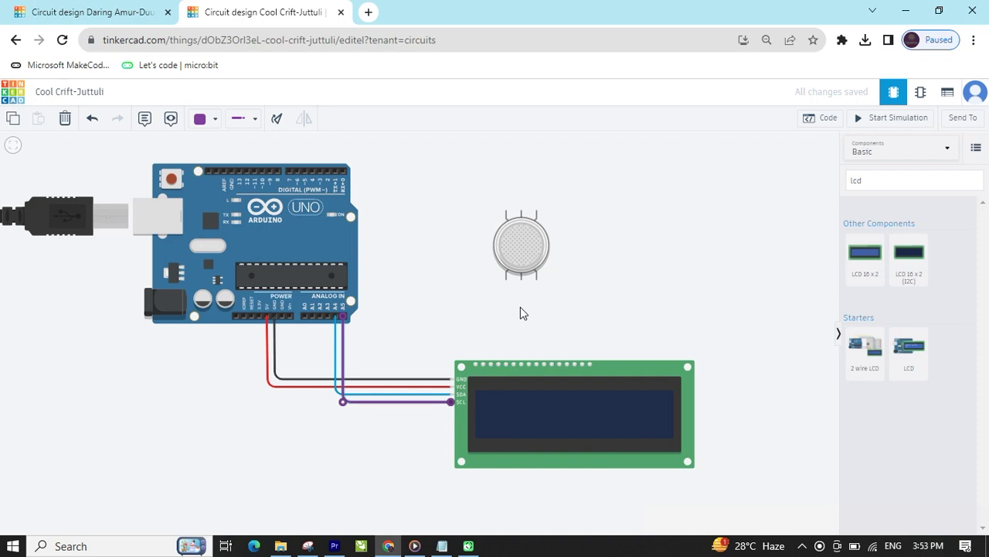
- Search the components for "res" and place a Resistor to the right of the gas sensor
click(531, 248)
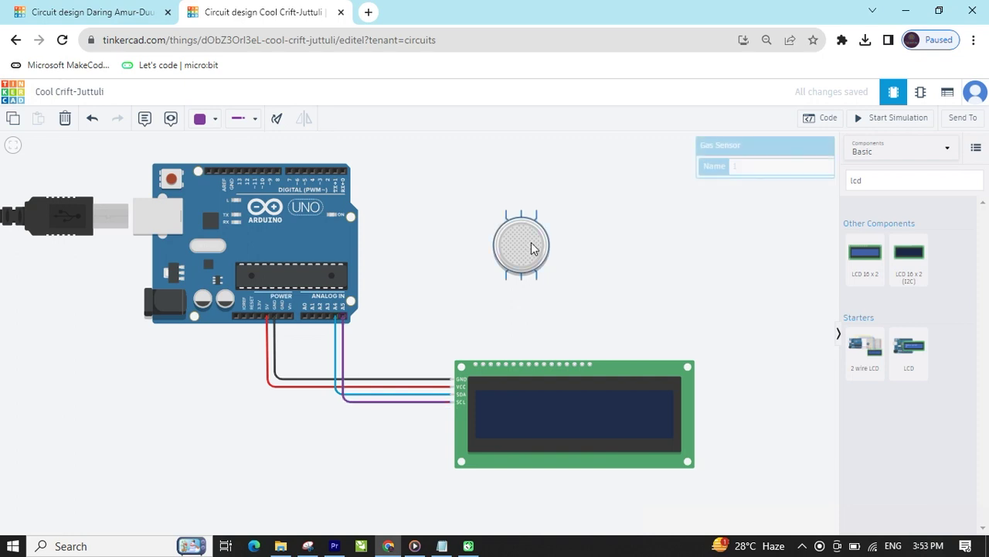
click(879, 181)
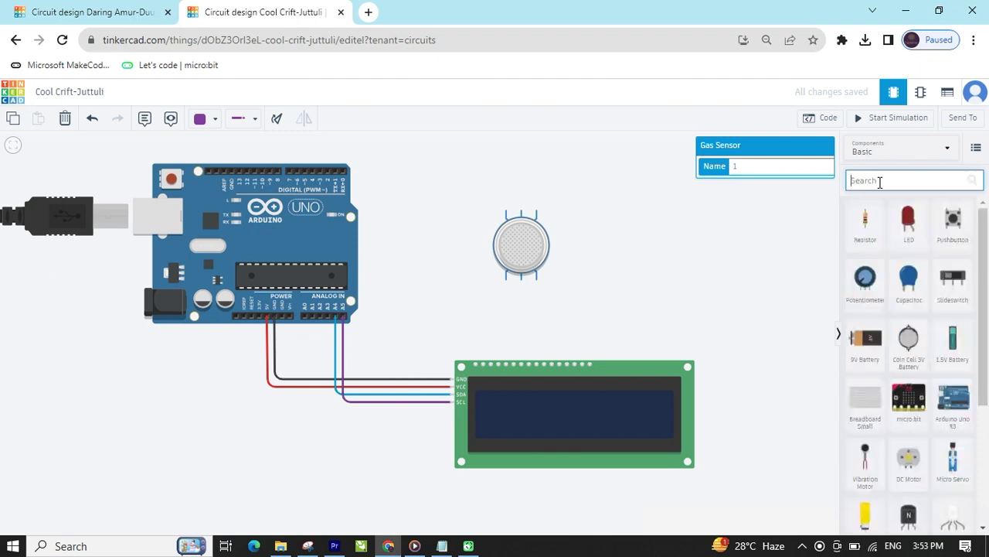
text(res)
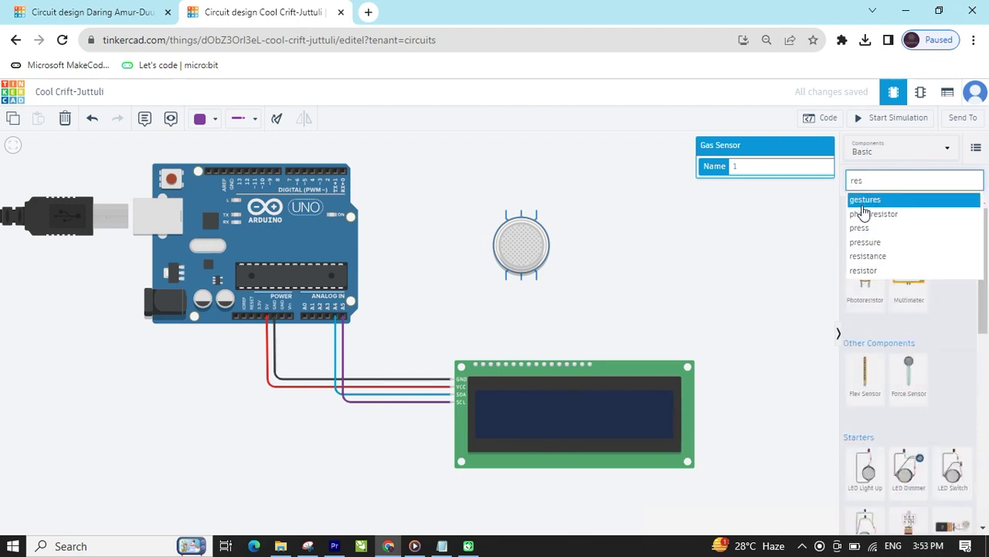
click(731, 256)
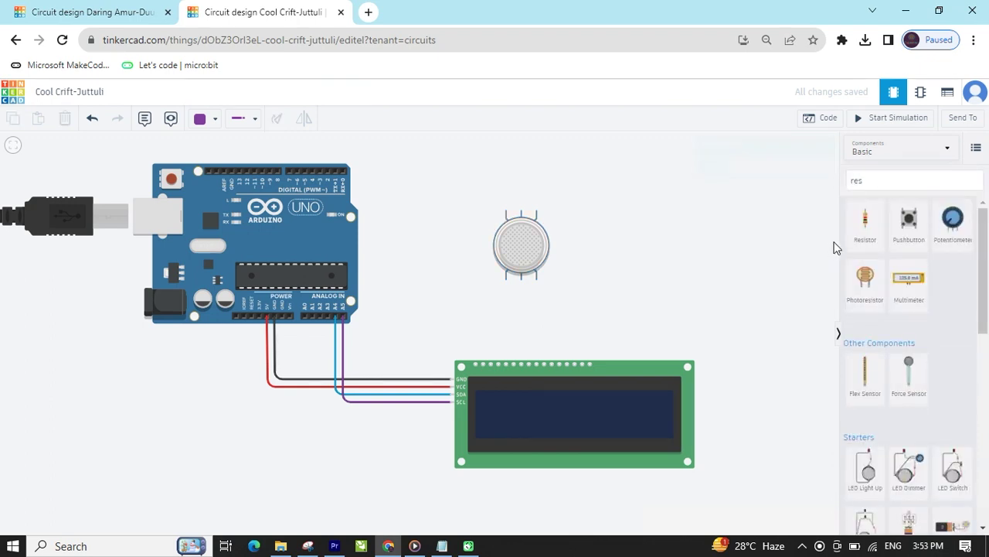
drag(870, 223, 636, 272)
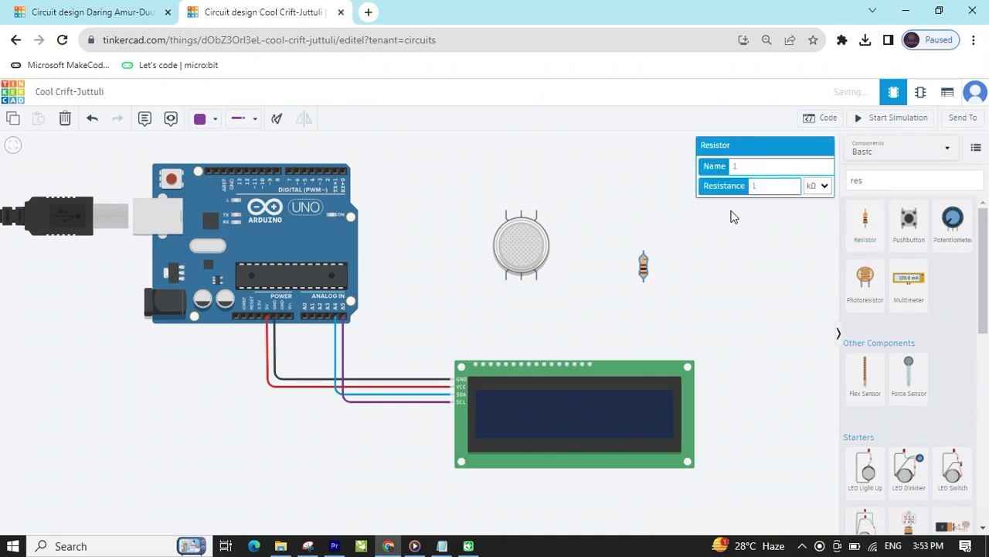
- Set the resistor's resistance to 4.7 kΩ
click(770, 185)
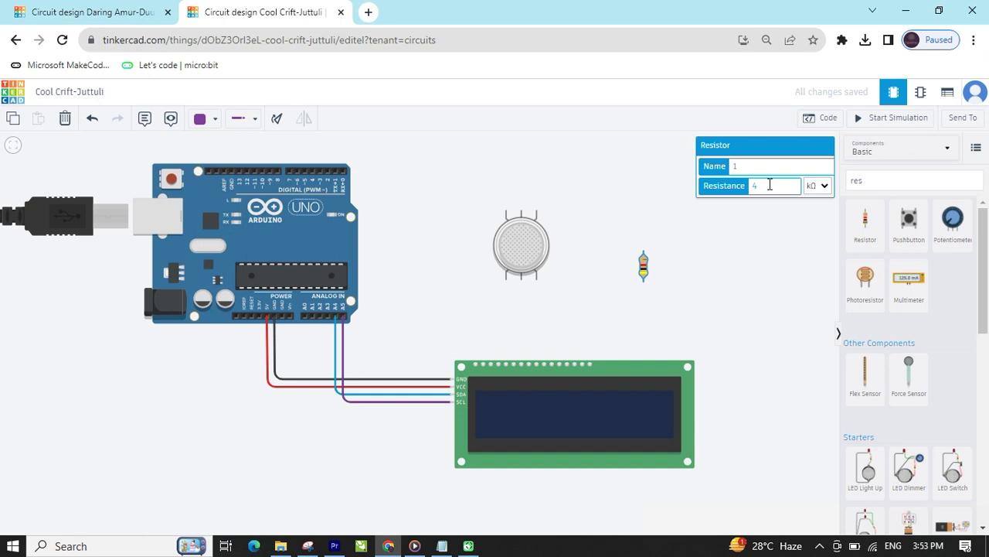
click(725, 277)
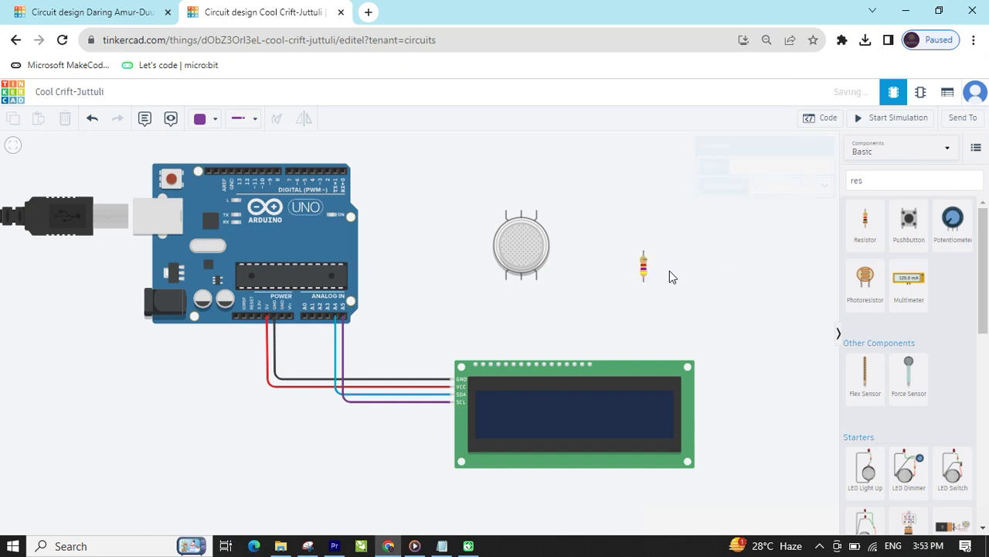
- Wire the gas sensor's lower-left pin to Arduino pin A0 with right-angle bends and colour the wire yellow
click(506, 280)
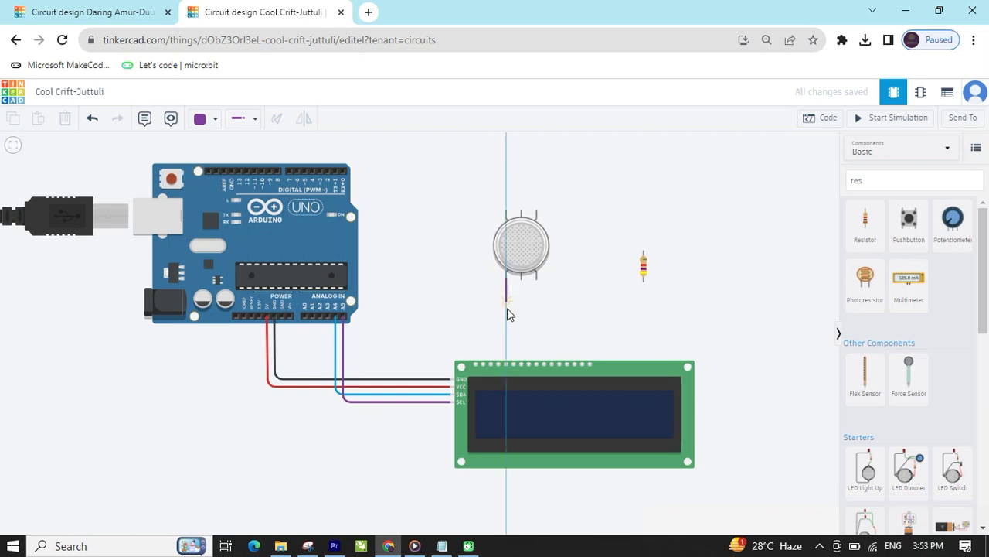
click(507, 341)
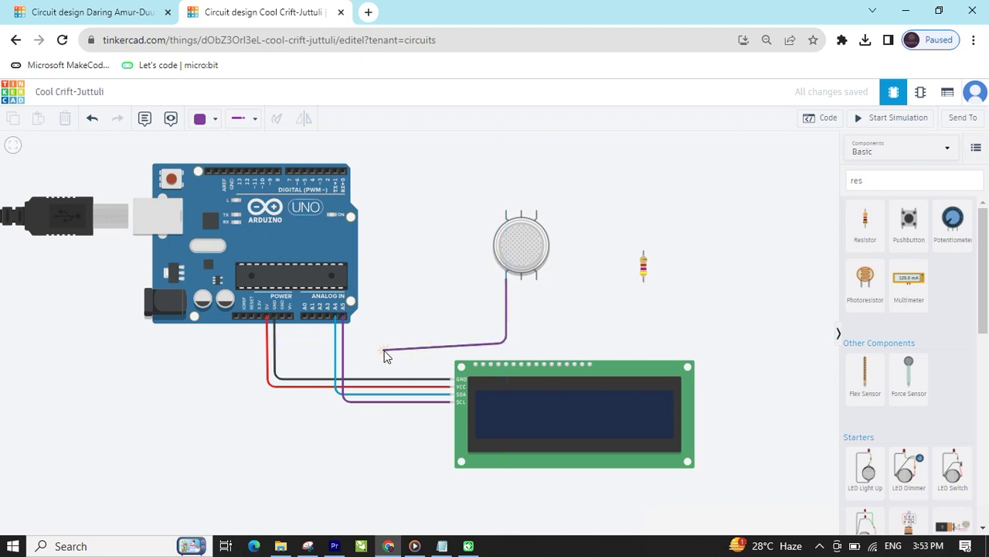
click(305, 342)
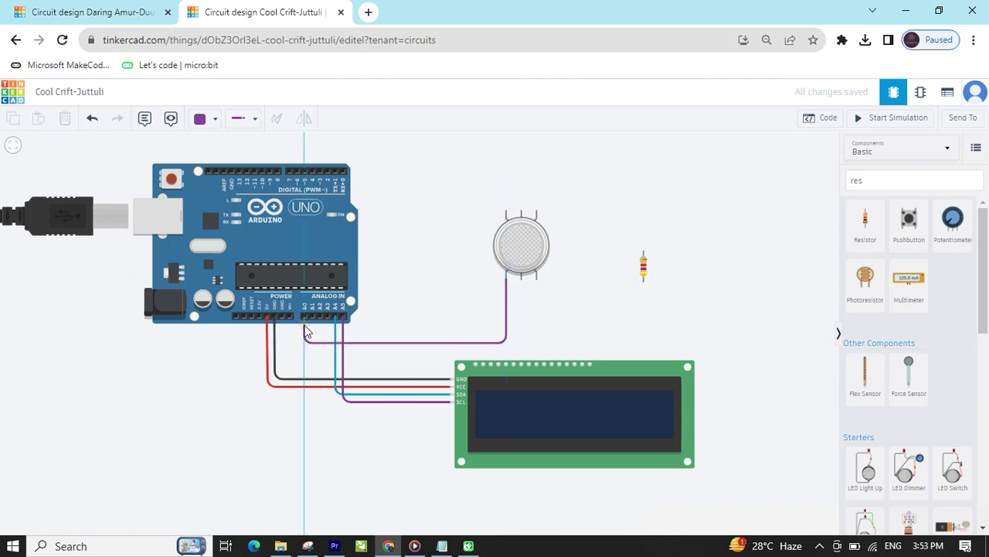
click(306, 319)
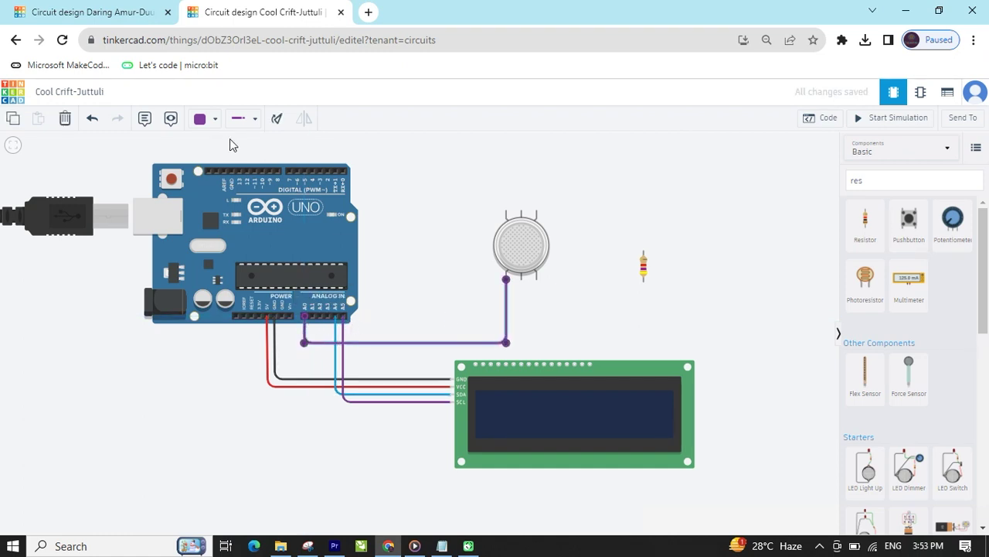
click(206, 120)
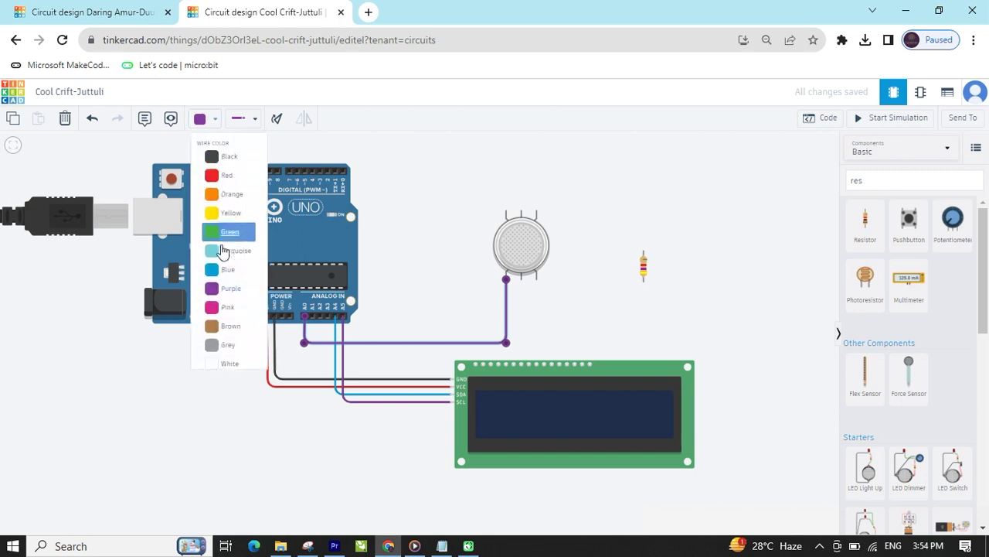
click(238, 220)
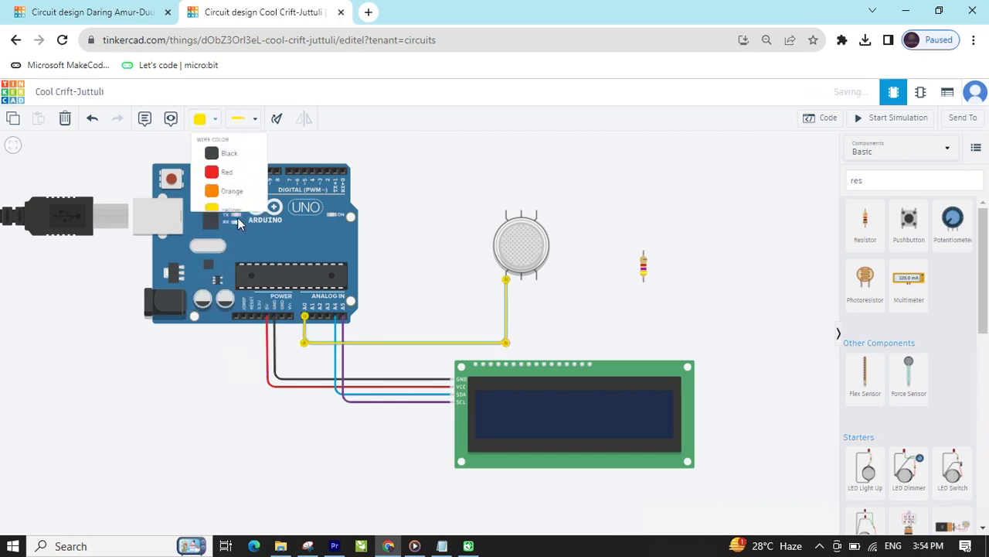
- Wire the gas sensor's lower middle pin to the LCD's GND pin with right-angle bends and colour the wire black
click(522, 282)
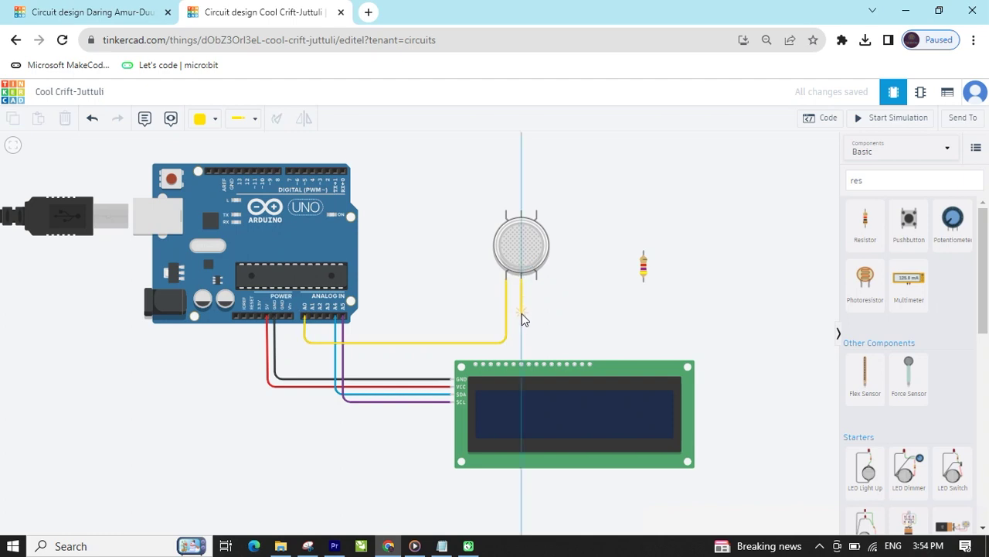
click(522, 315)
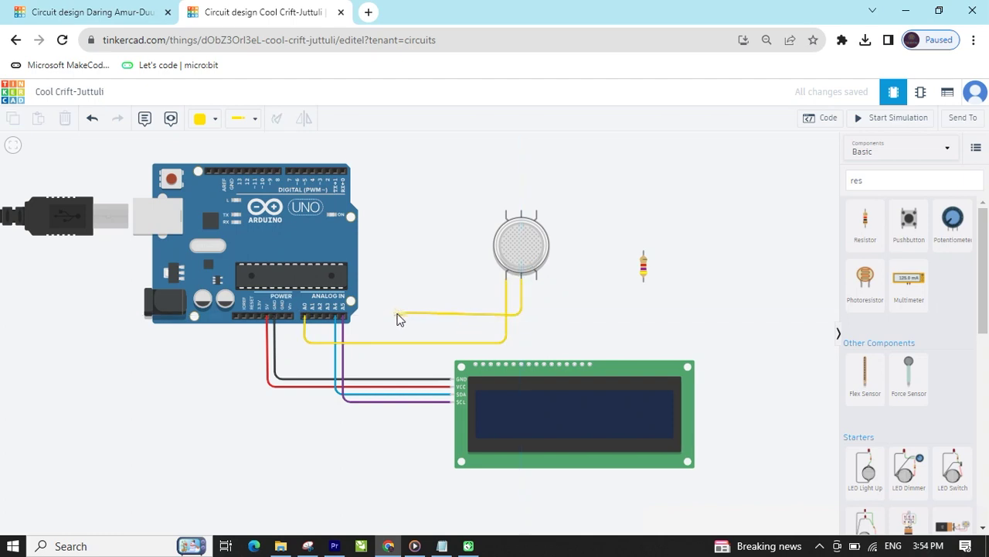
click(395, 316)
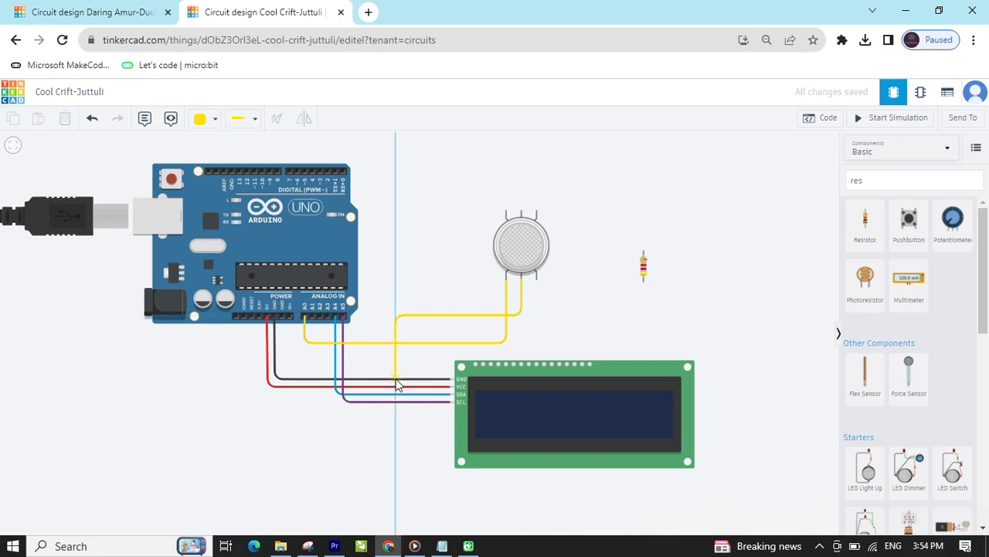
click(395, 381)
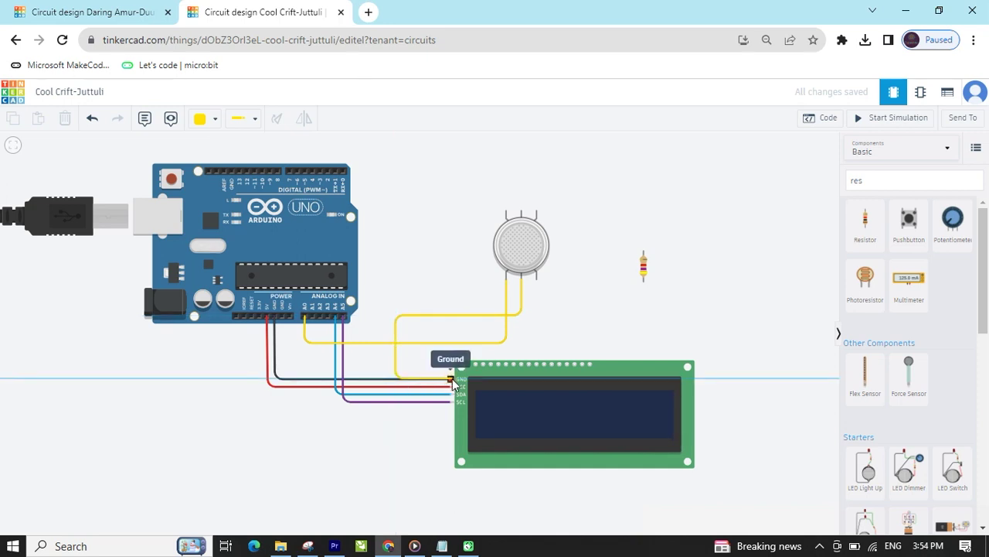
click(452, 379)
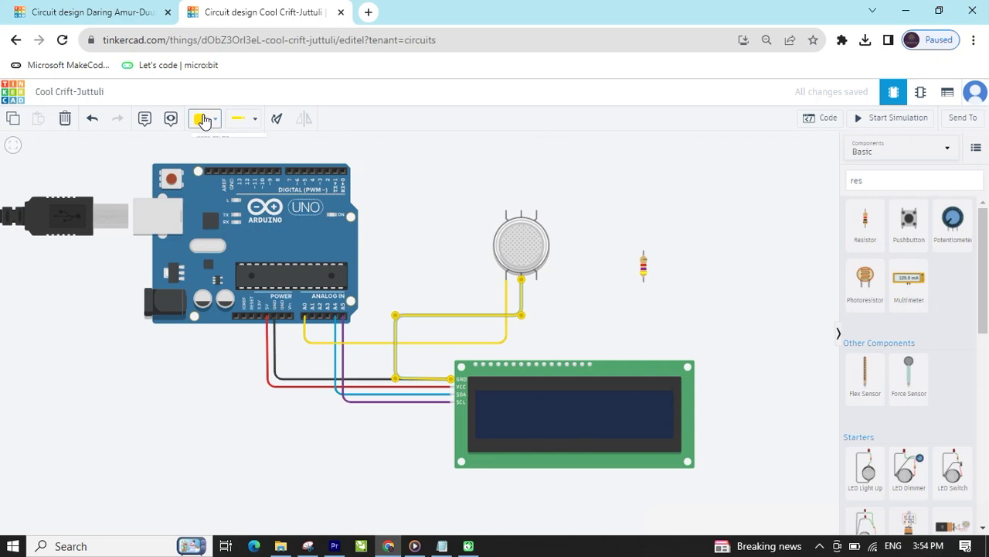
click(203, 120)
click(213, 158)
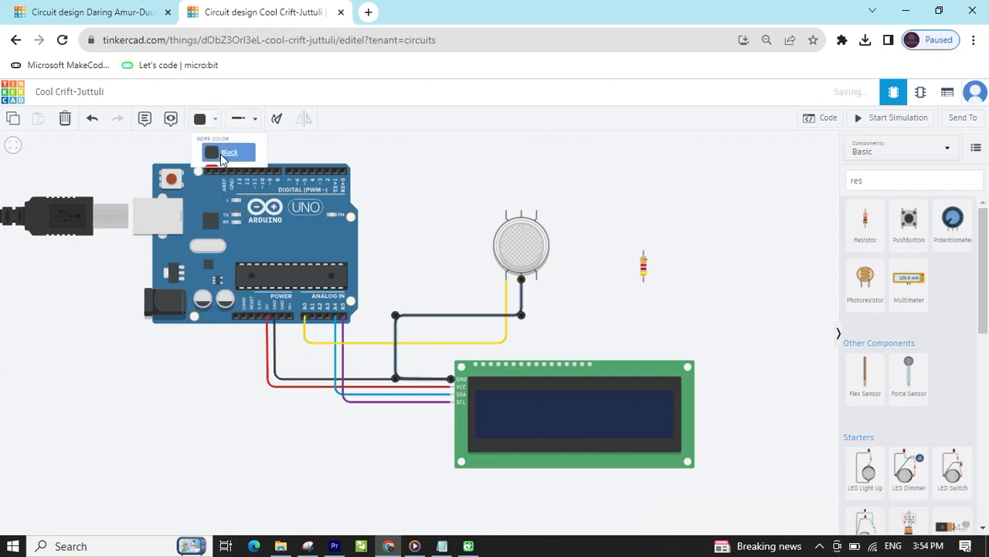
click(420, 225)
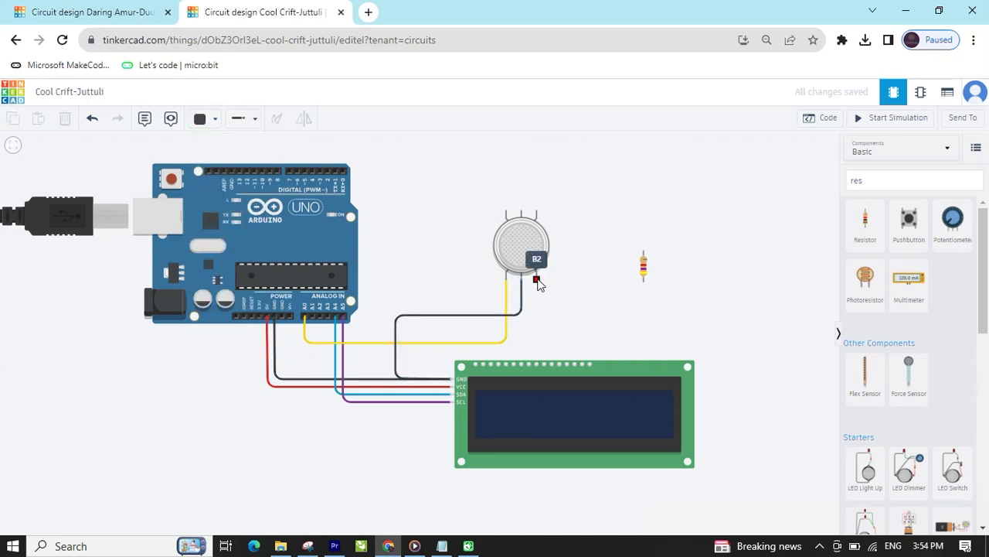
- Attach the resistor to the gas sensor's B2 pin and wire its free end to the sensor's lower middle pin
drag(643, 267, 539, 302)
click(568, 314)
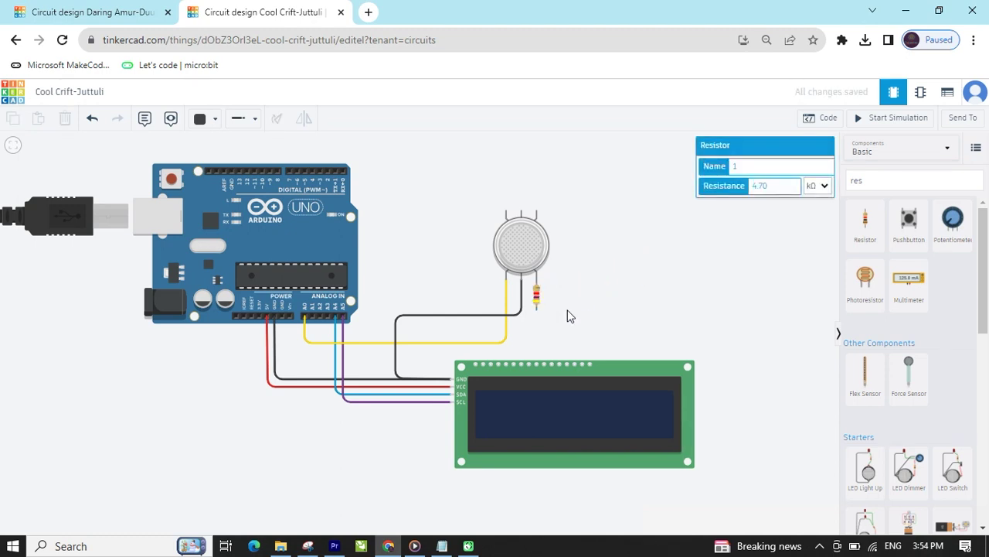
click(537, 310)
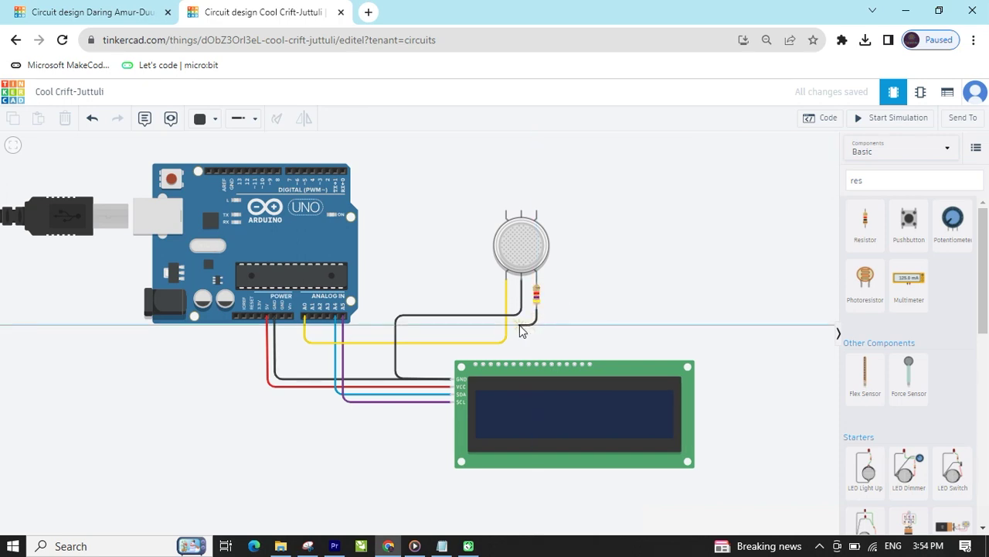
click(523, 281)
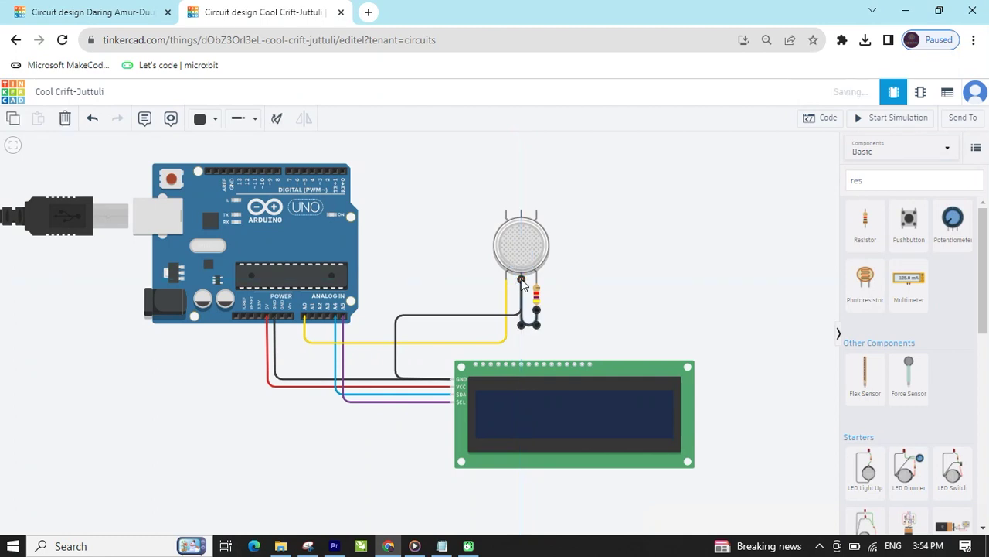
click(419, 184)
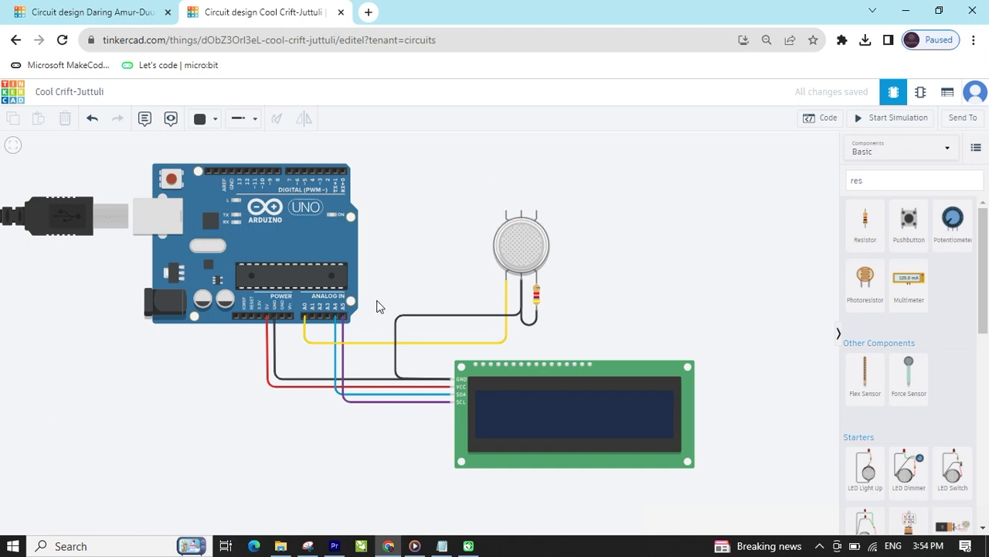
- Wire the gas sensor's upper-right pin to its H1 pin with squared bends and colour the wire red
click(538, 204)
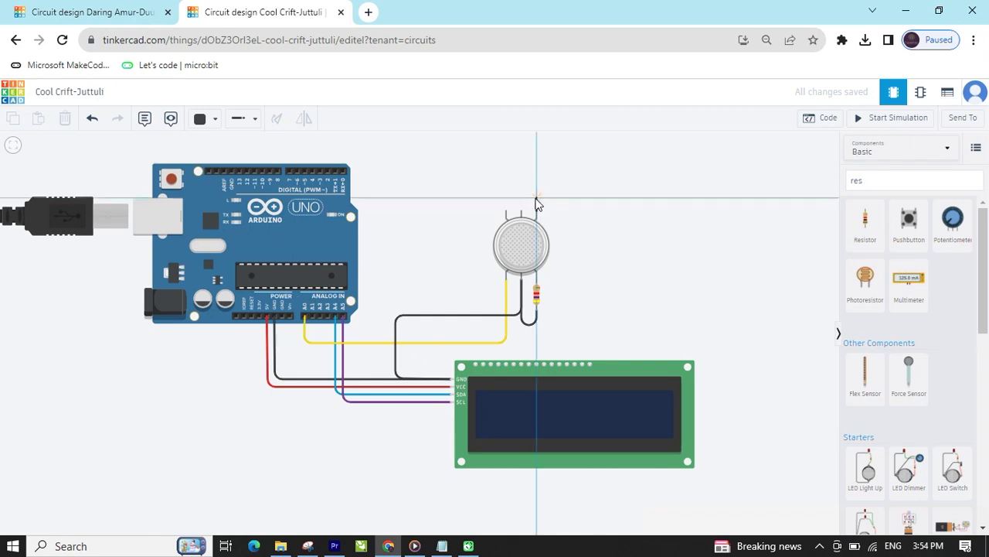
click(522, 203)
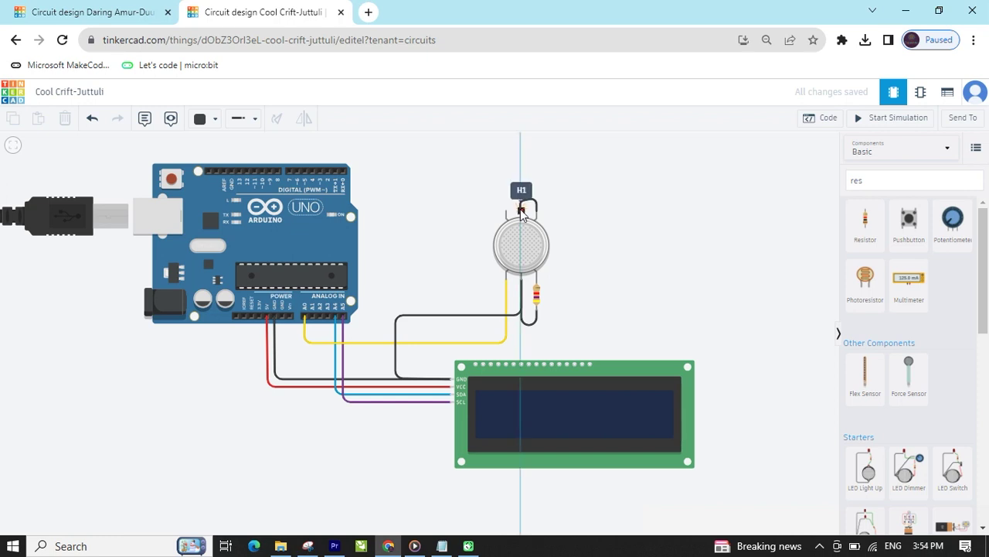
click(523, 206)
drag(522, 204, 523, 199)
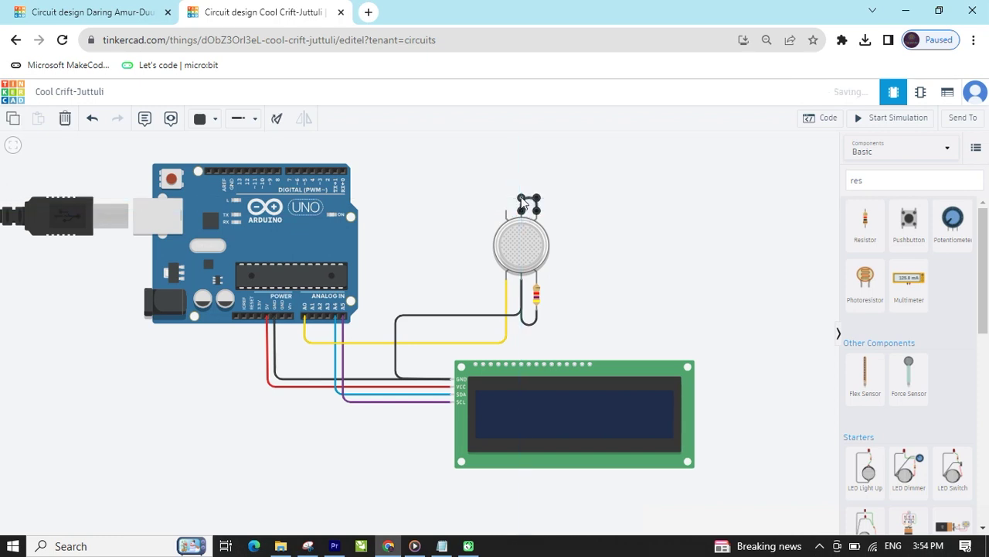
click(202, 119)
click(224, 175)
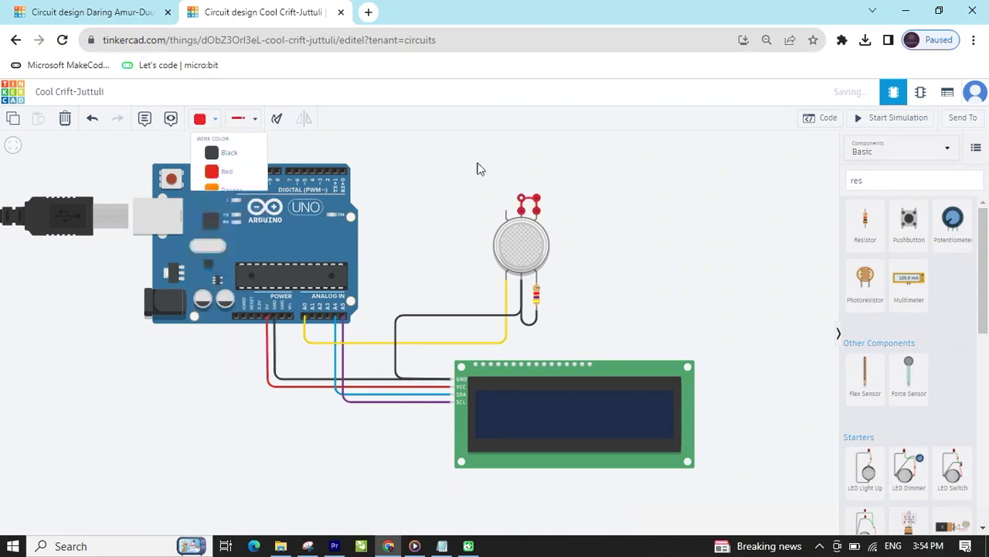
- Wire the gas sensor's upper-left pin to its H1 pin with a red wire
click(507, 204)
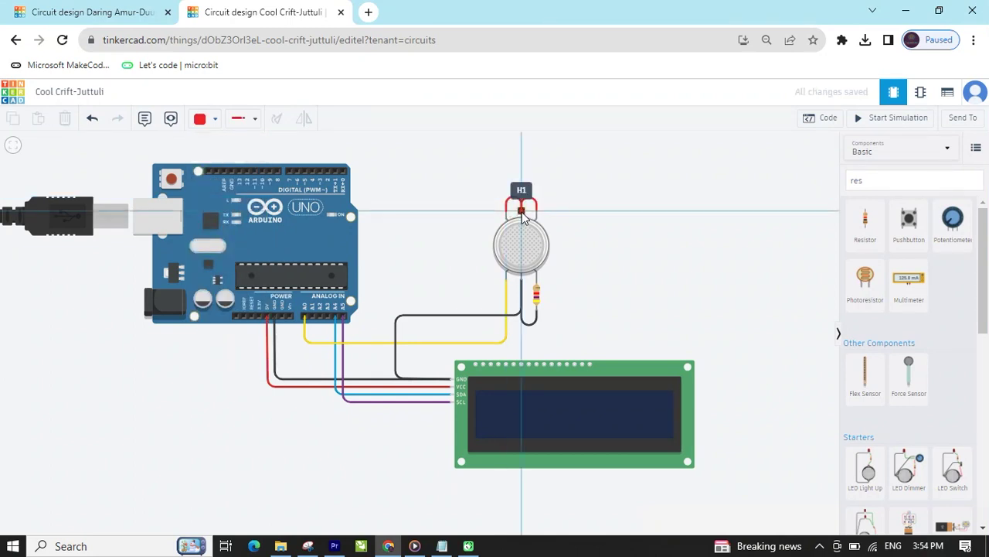
click(522, 207)
click(480, 221)
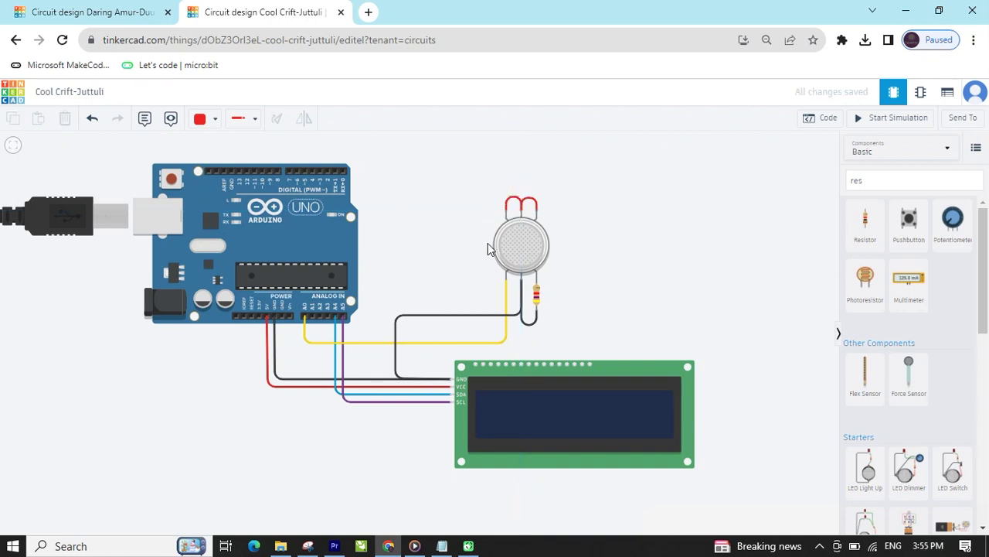
- Wire the gas sensor's upper-left pin to the LCD's VCC pin in red and straighten the wire's upper bend to a right angle
click(507, 207)
click(433, 211)
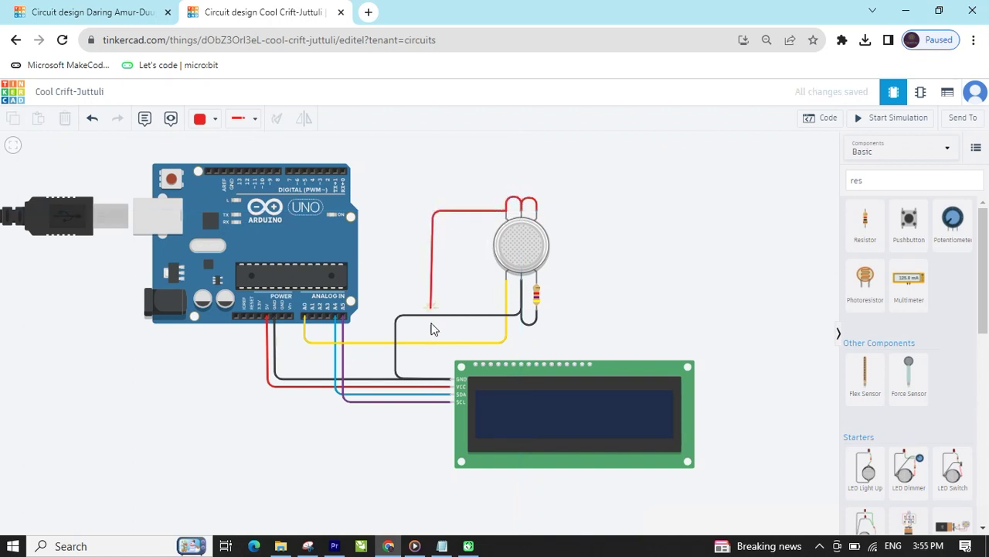
click(452, 387)
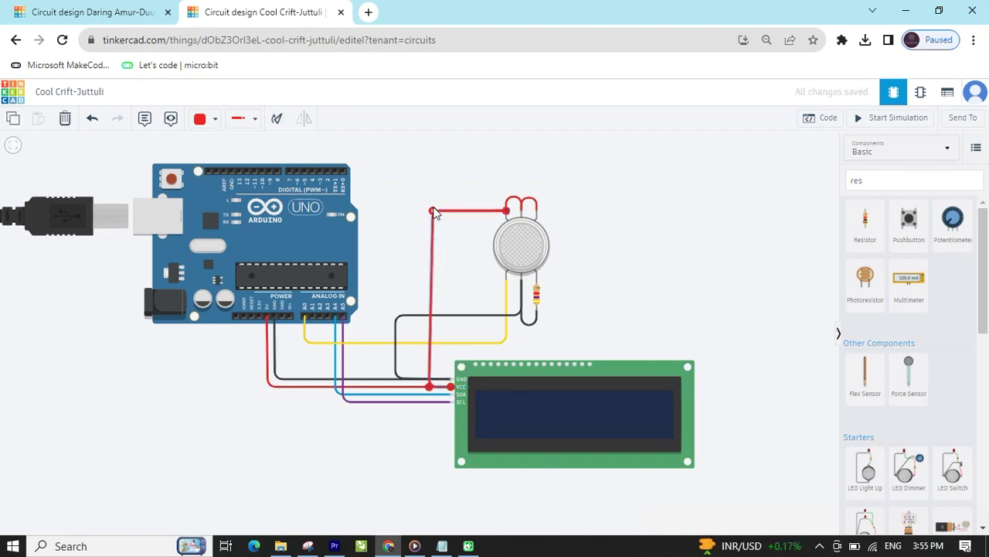
drag(432, 214, 429, 211)
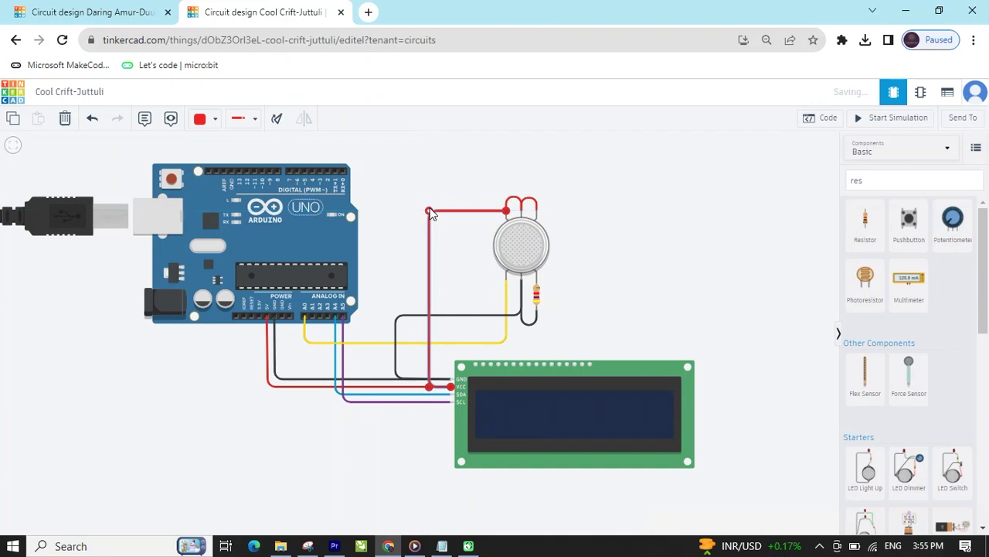
click(626, 223)
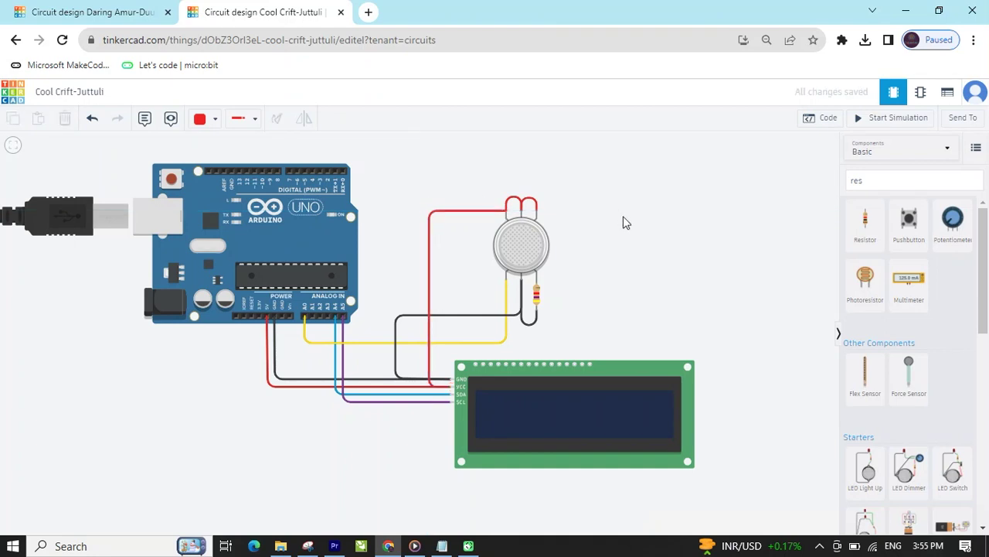
- Open the block code editor and delete the default on start and forever blocks
drag(671, 209, 625, 225)
click(830, 119)
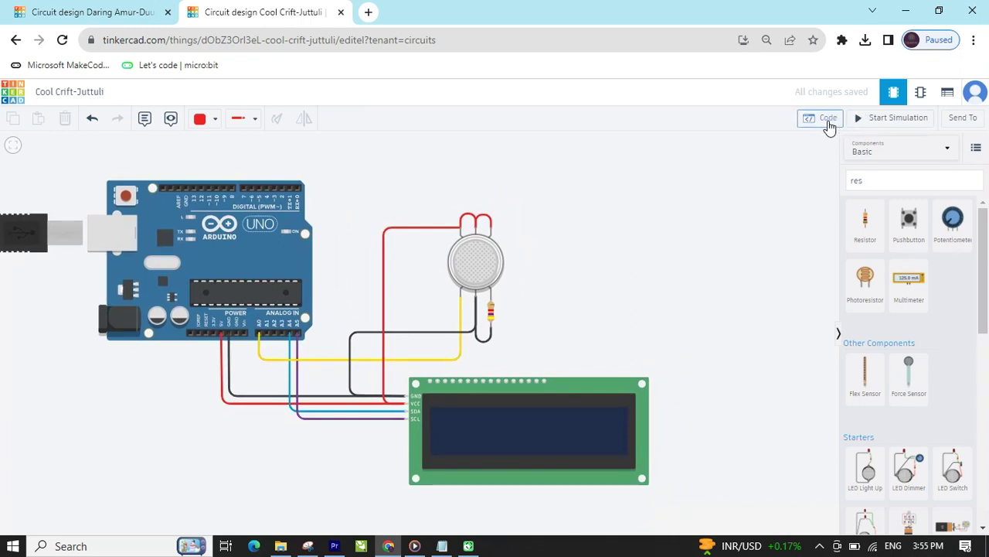
drag(532, 209, 460, 208)
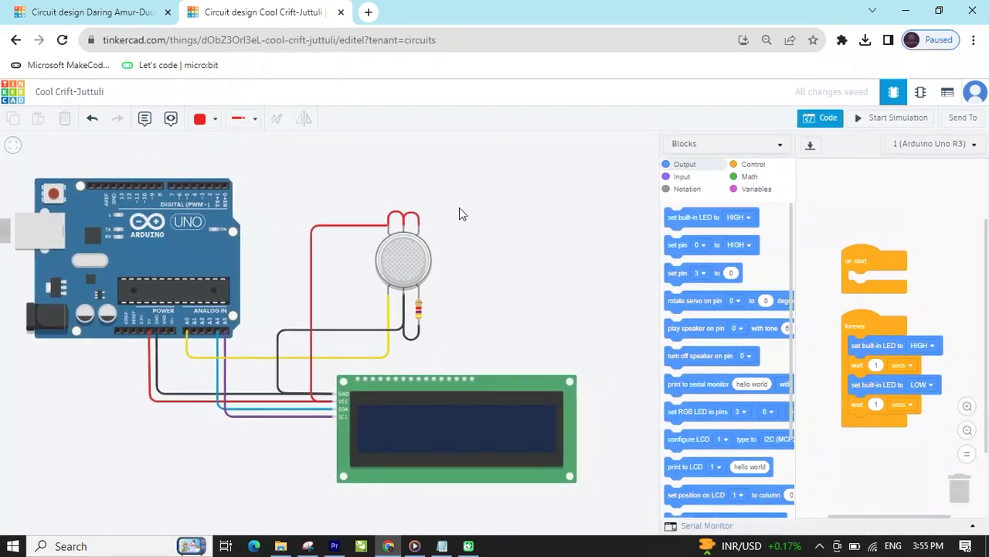
drag(657, 252, 582, 262)
drag(793, 258, 669, 282)
drag(782, 317, 642, 319)
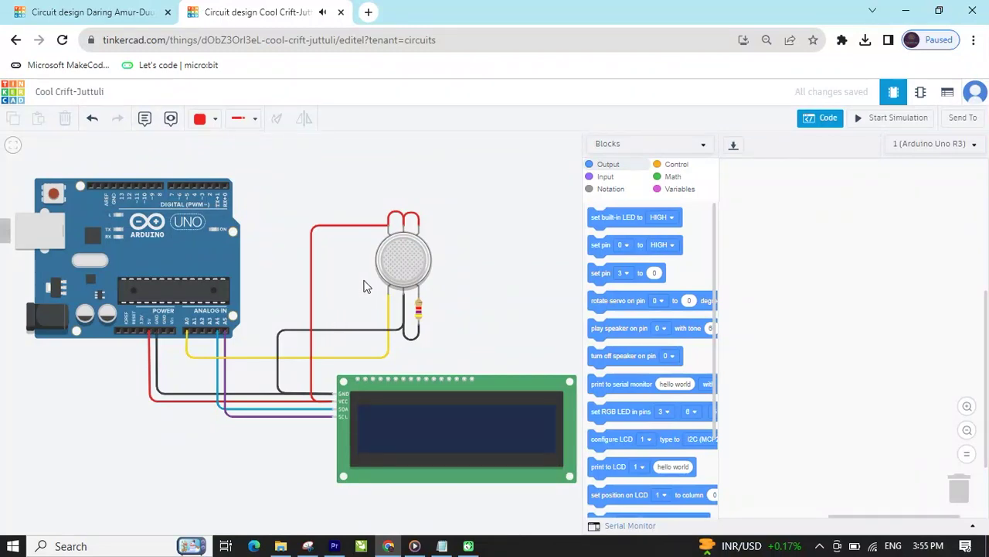
- Create a new variable named Gas_Sensor
click(678, 191)
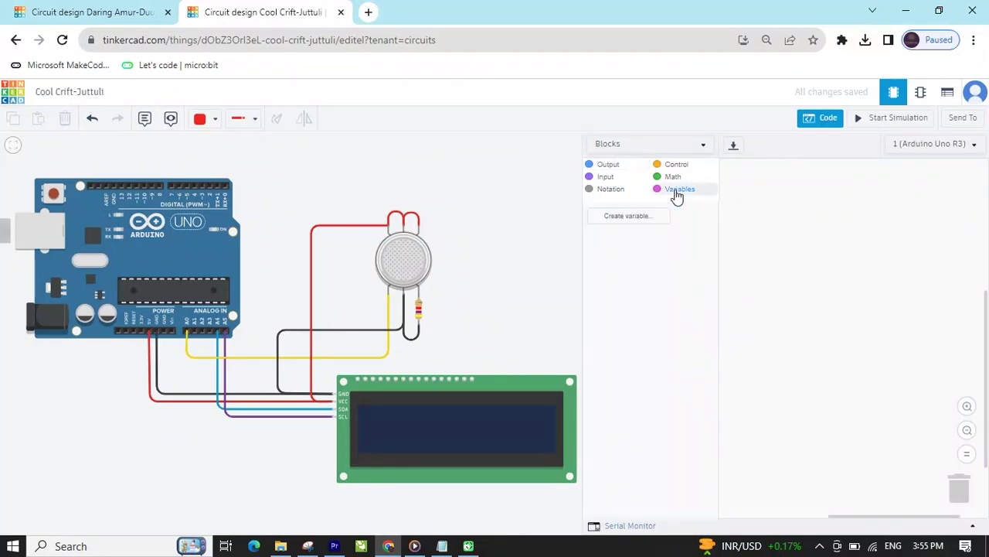
click(628, 217)
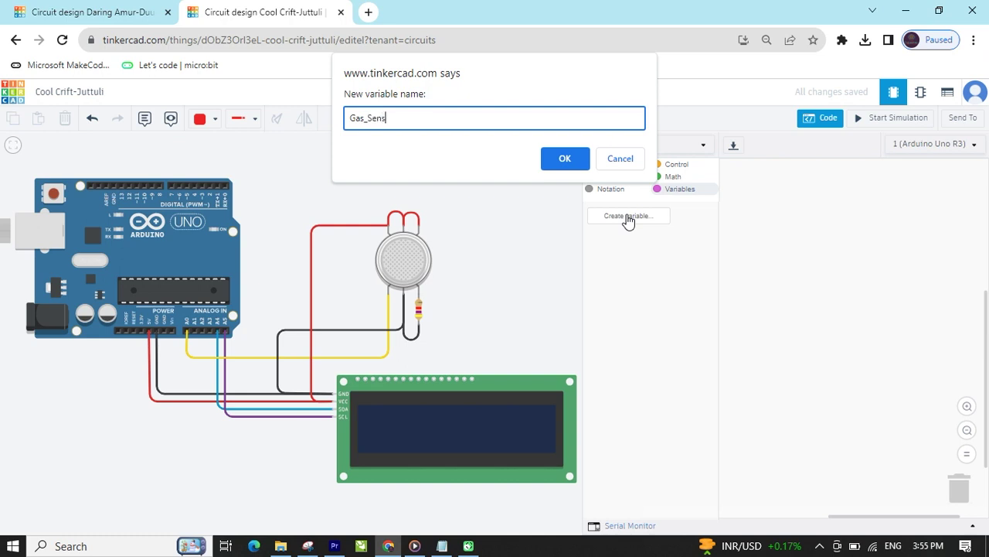
click(563, 162)
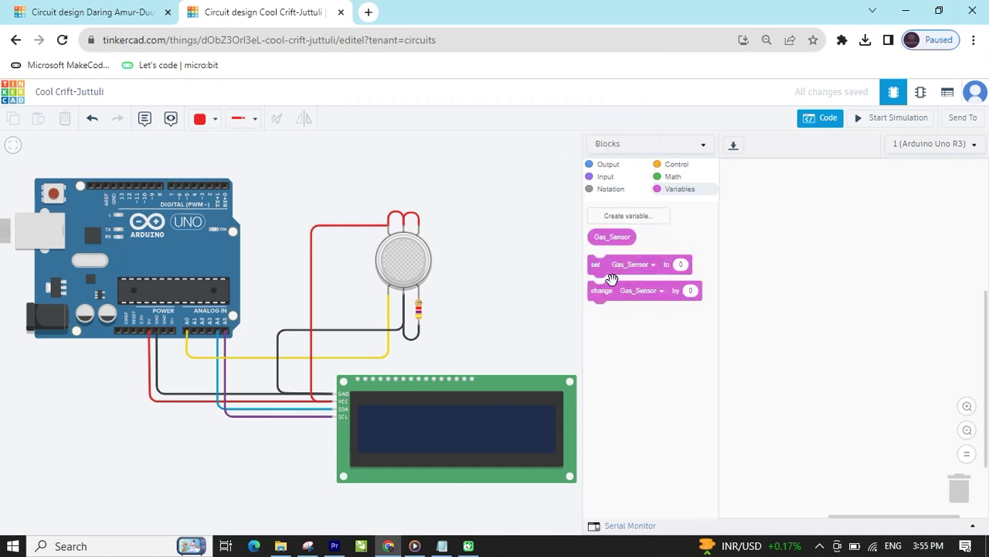
- Add a block that sets Gas_Sensor to the reading of analog pin A0
drag(597, 268, 750, 213)
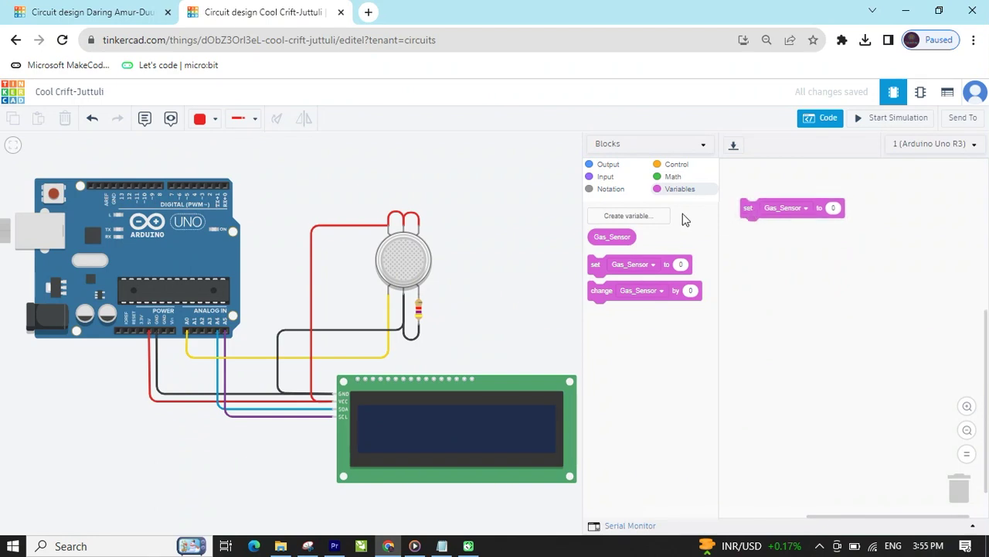
click(606, 177)
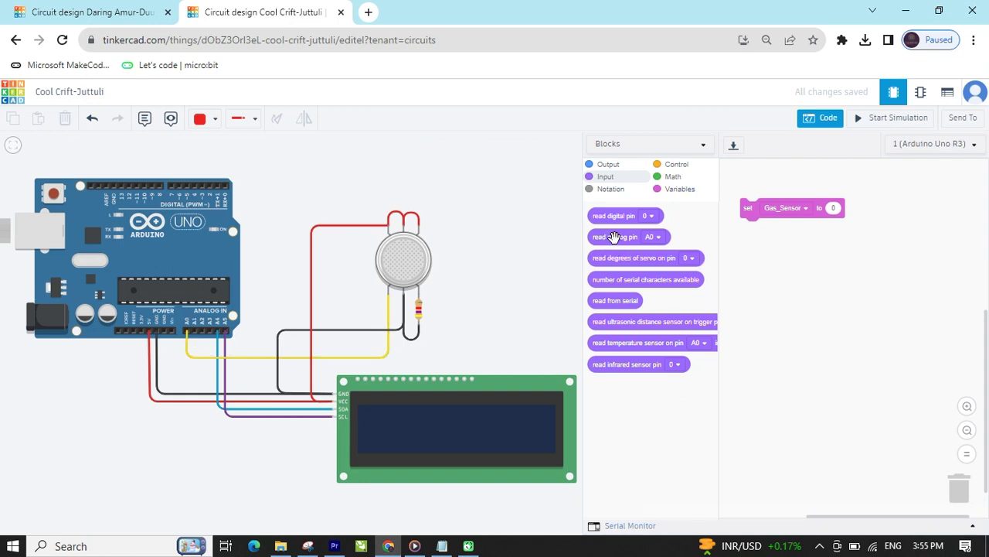
drag(606, 238, 866, 207)
drag(752, 212, 742, 209)
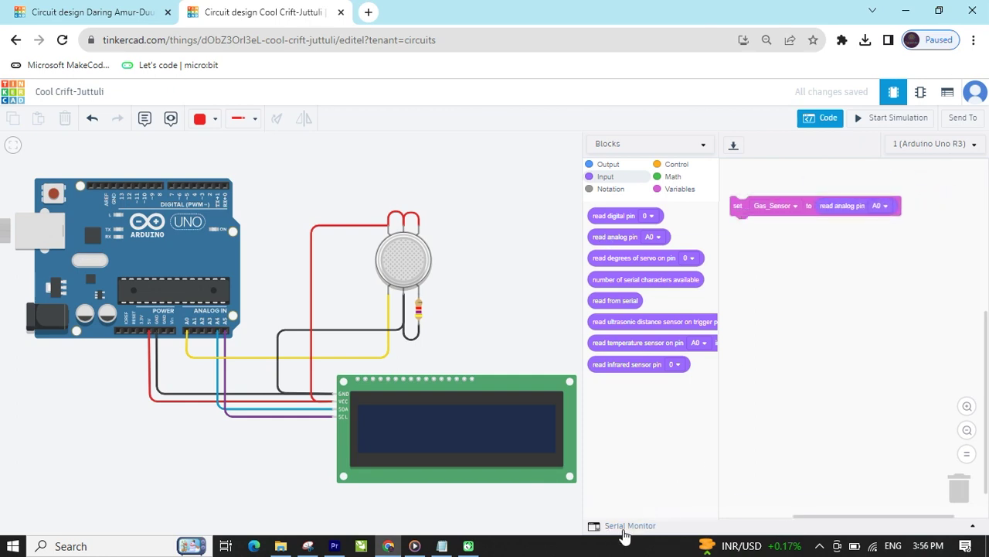
- Attach a print to serial monitor block below the set block and make it print the Gas_Sensor variable with newline
click(609, 164)
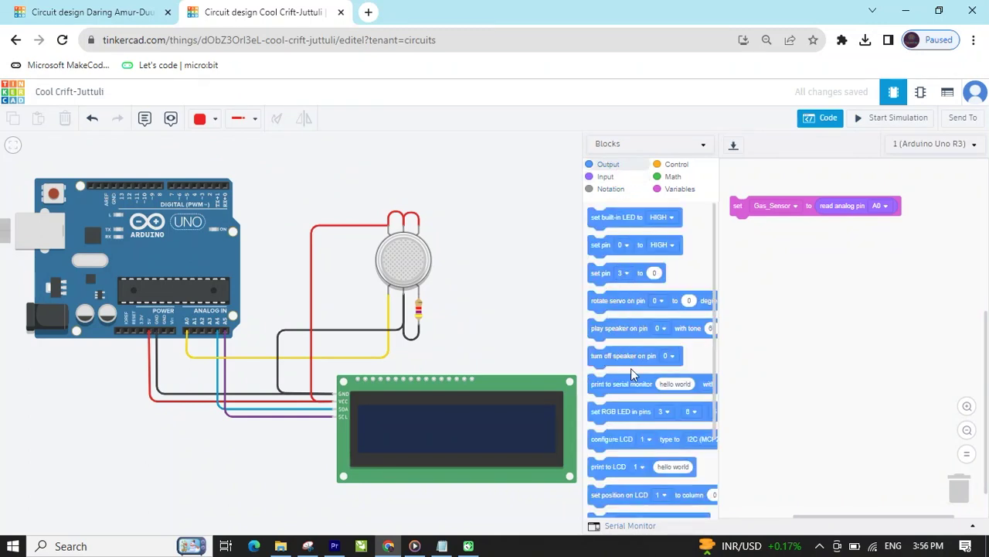
drag(607, 387, 756, 244)
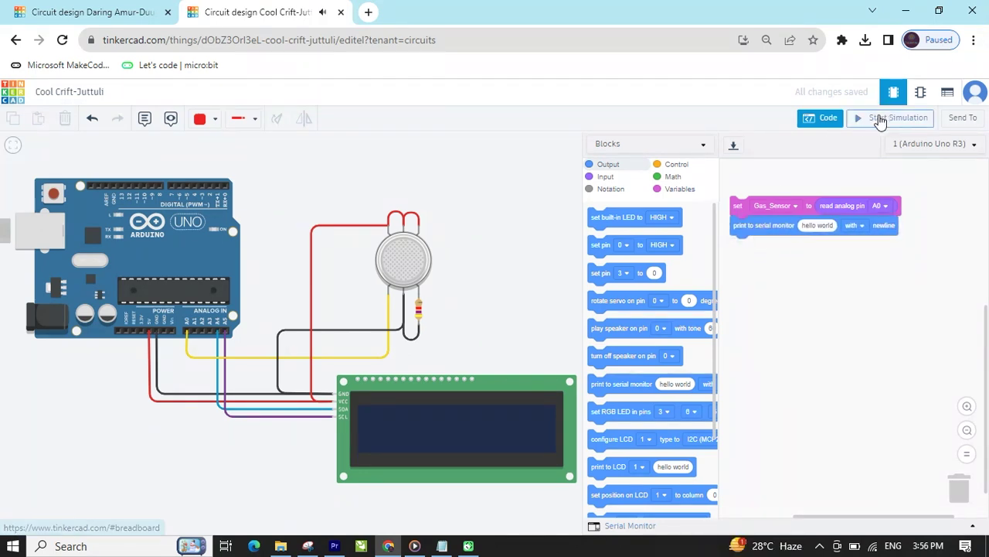
click(880, 120)
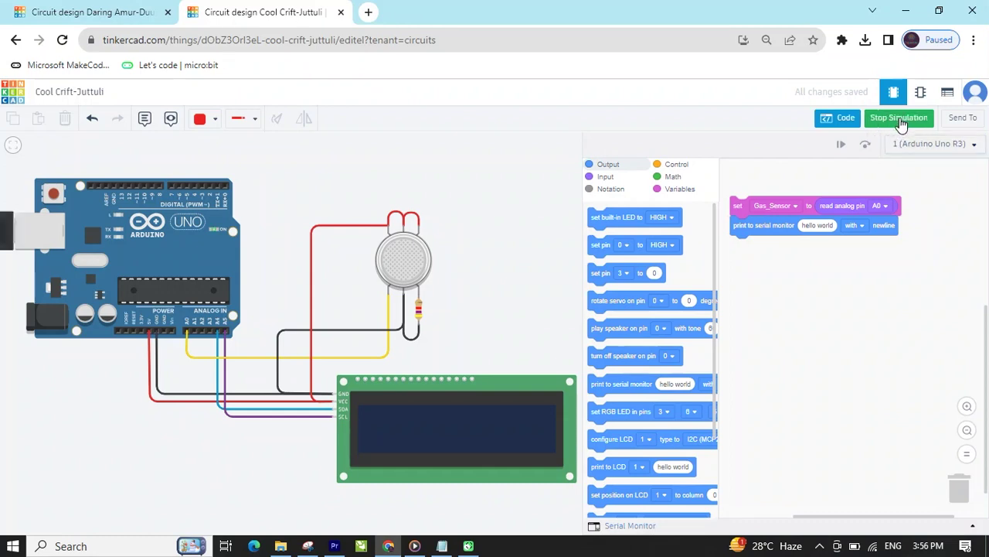
click(899, 120)
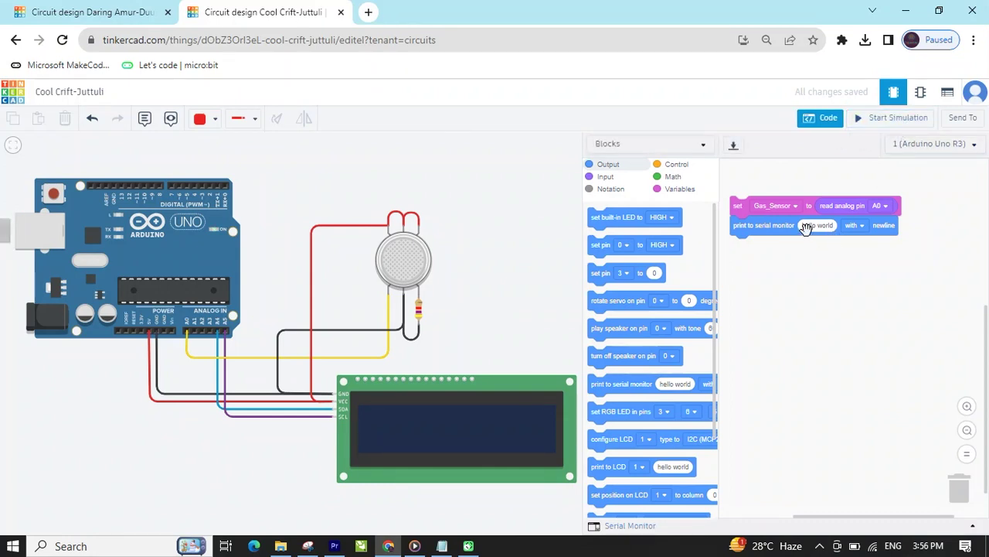
click(681, 190)
drag(600, 237, 821, 226)
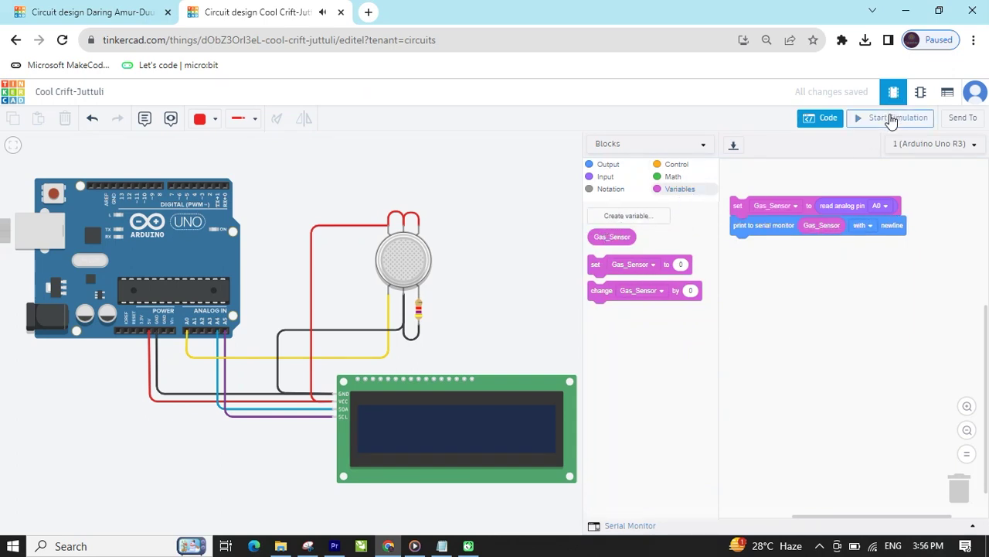
- Simulate the circuit with the serial monitor open, moving the gas cloud away from the sensor and back over it to compare readings
click(892, 119)
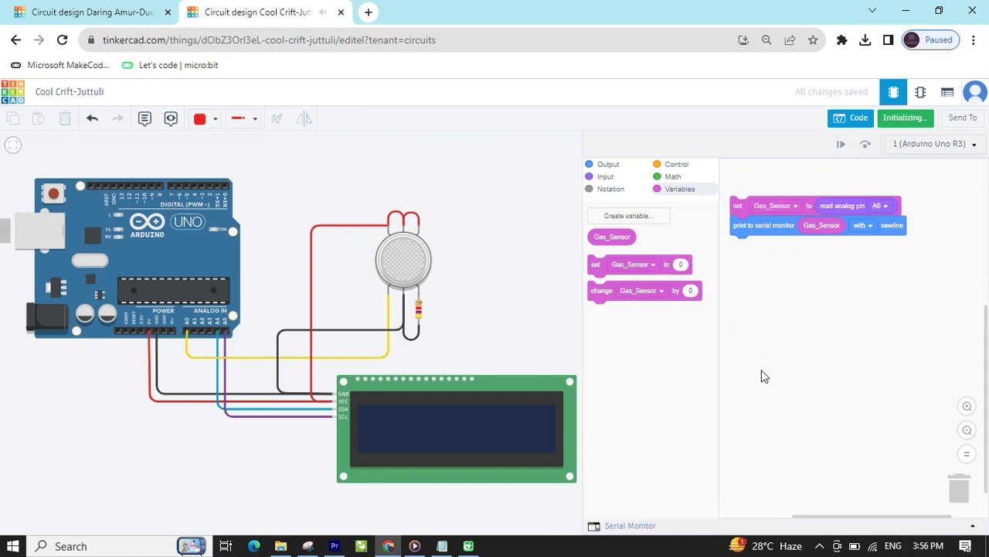
click(618, 528)
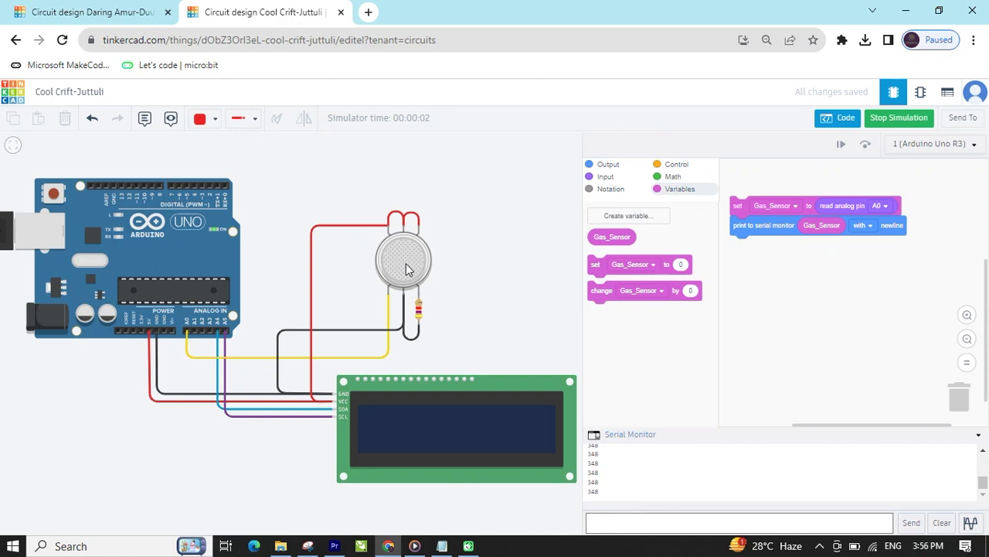
click(407, 263)
drag(394, 146, 231, 177)
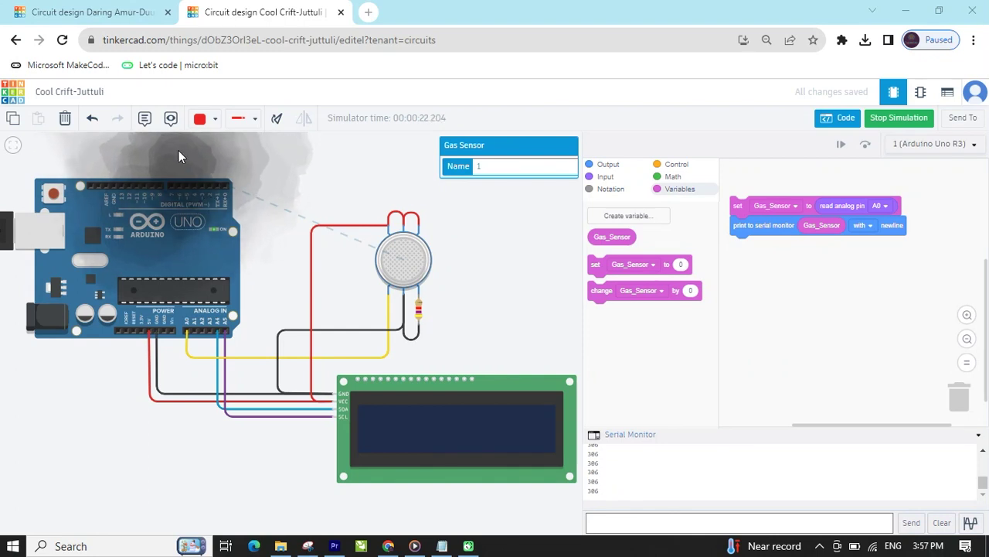
drag(181, 165, 408, 255)
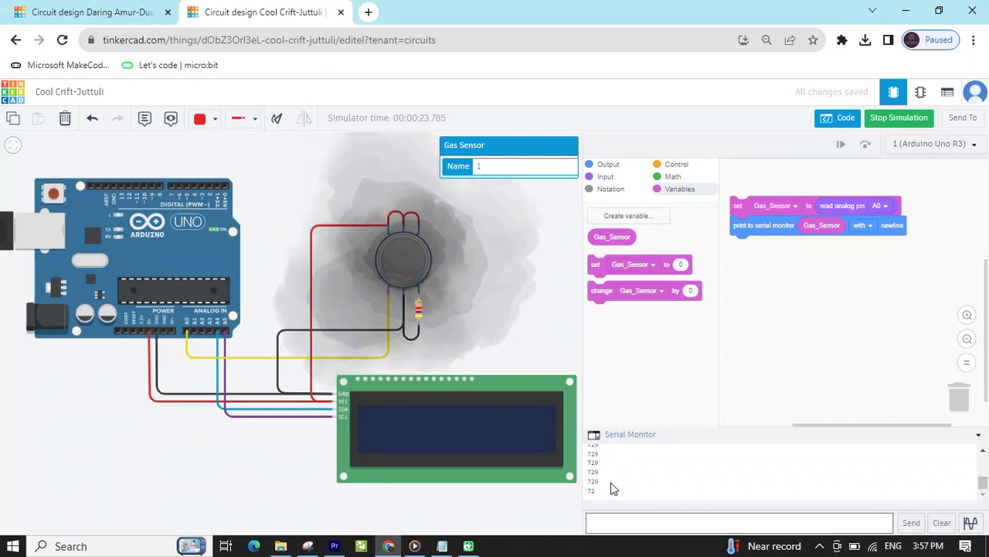
click(896, 118)
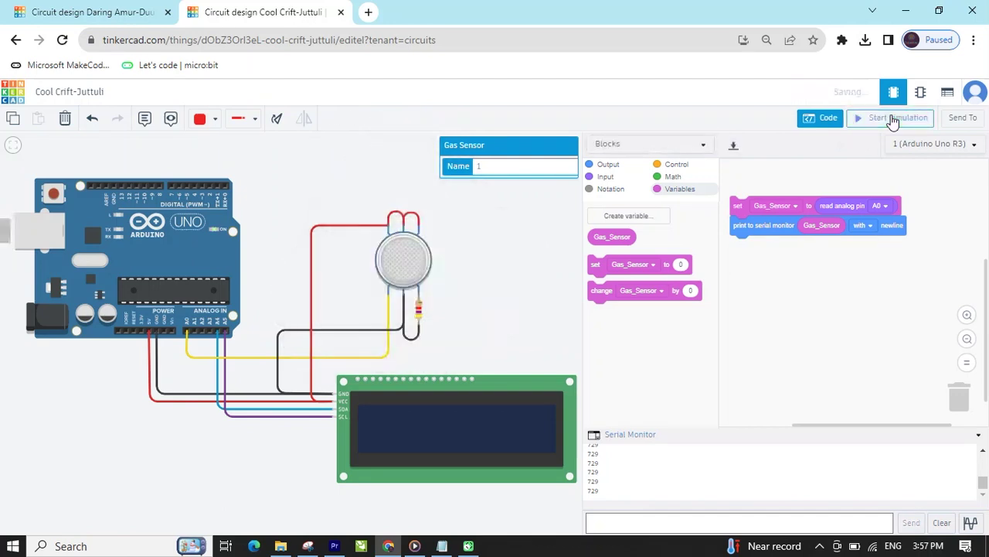
- Add blocks configuring LCD 1 as I2C (MCP23008) with address 32 and setting its position to column 0, row 0
click(609, 164)
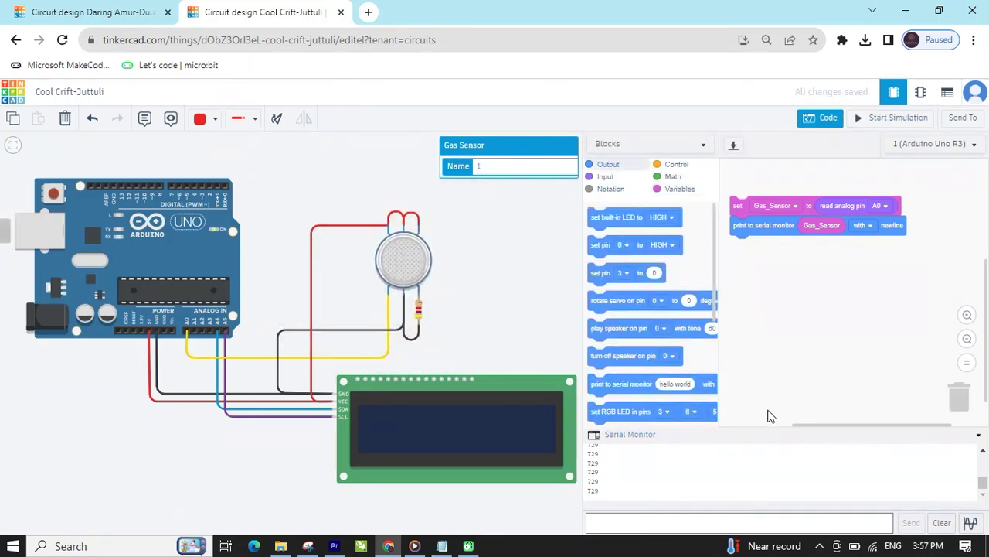
click(979, 435)
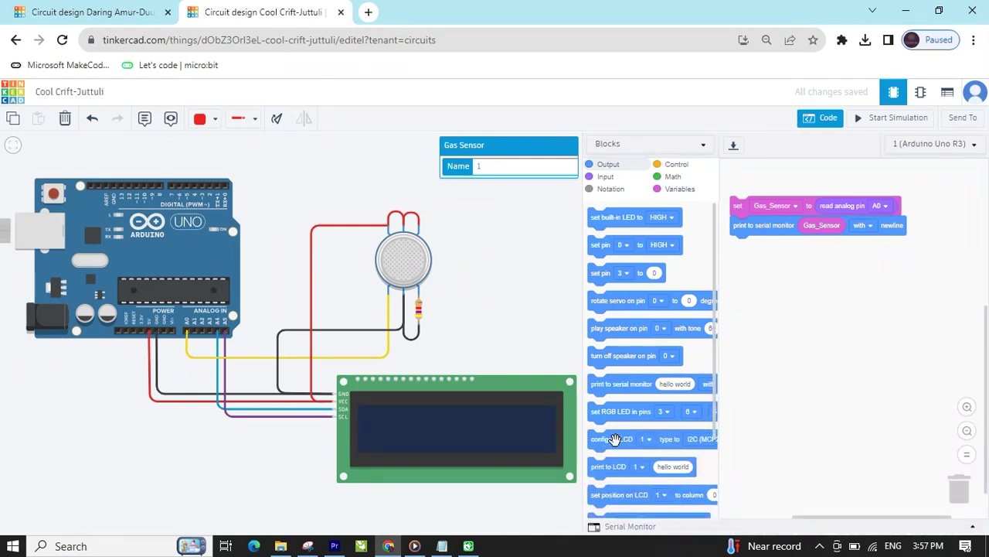
drag(615, 439, 757, 268)
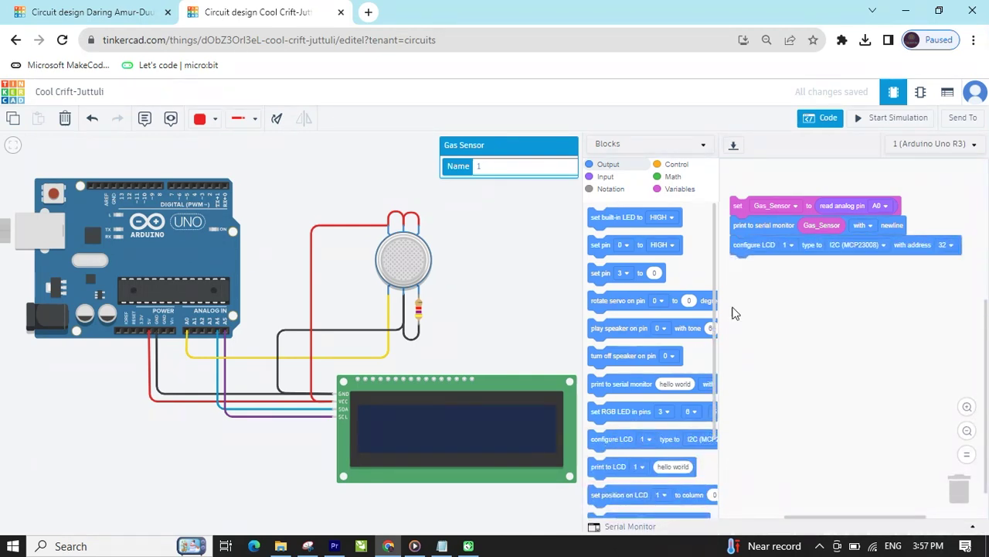
drag(613, 495, 757, 270)
- Add a print to LCD 1 block below the position block with the text "Gas Sensor Prject"
drag(609, 467, 754, 303)
click(819, 282)
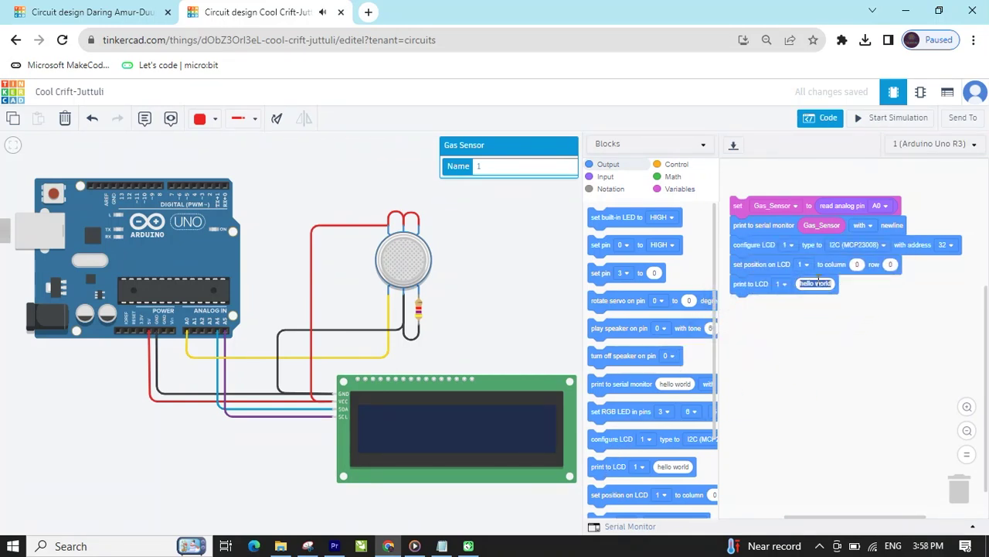
text(Gas Senso)
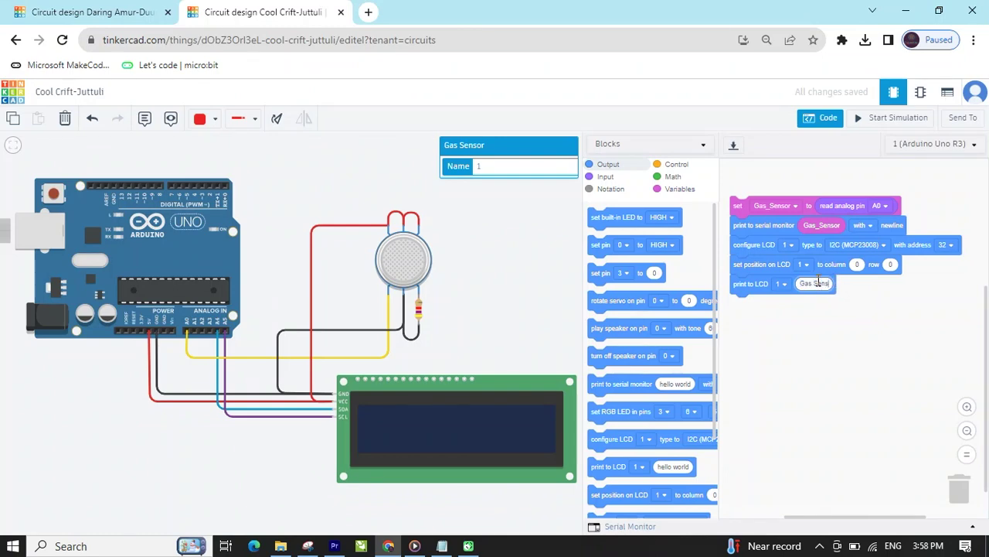
text(r Project)
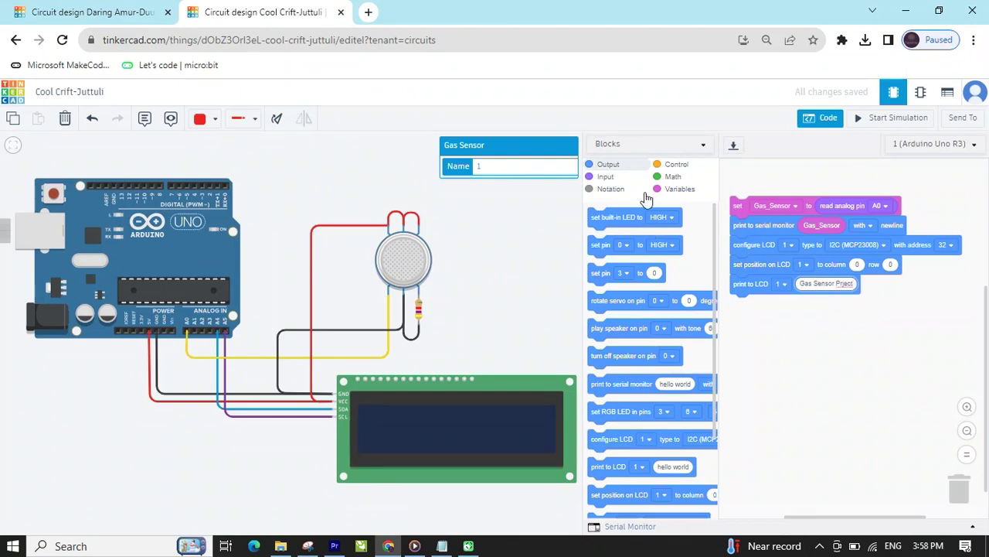
- Add an if-then-else block below the LCD text, with a less-than comparison that has Gas_Sensor as its first operand
click(674, 165)
scroll(688, 344, down, 3)
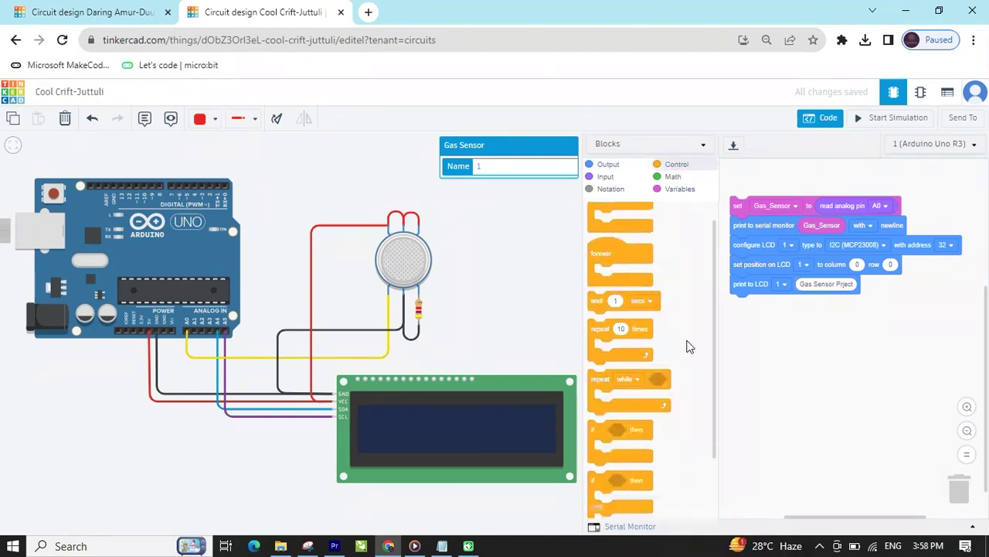
drag(597, 401, 739, 306)
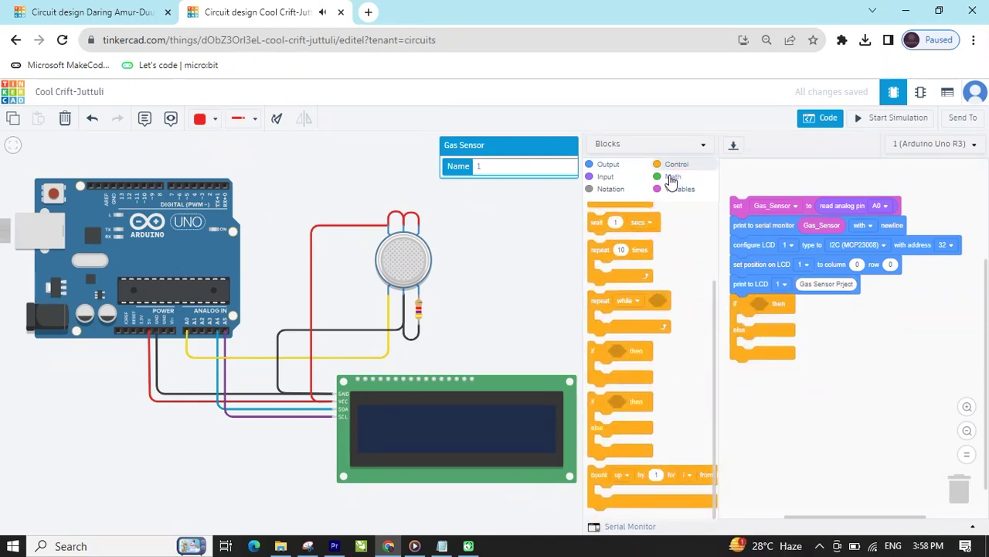
click(671, 180)
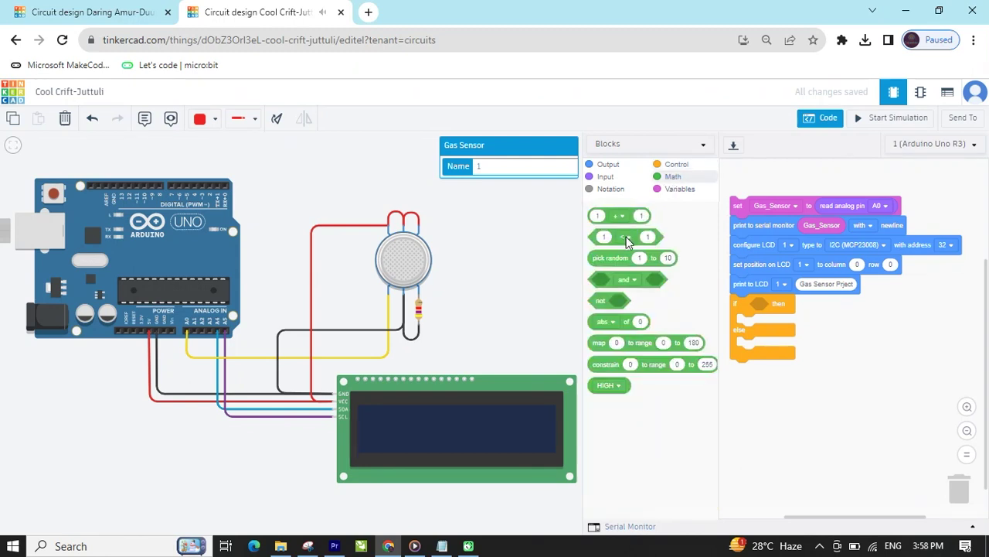
drag(626, 241, 798, 300)
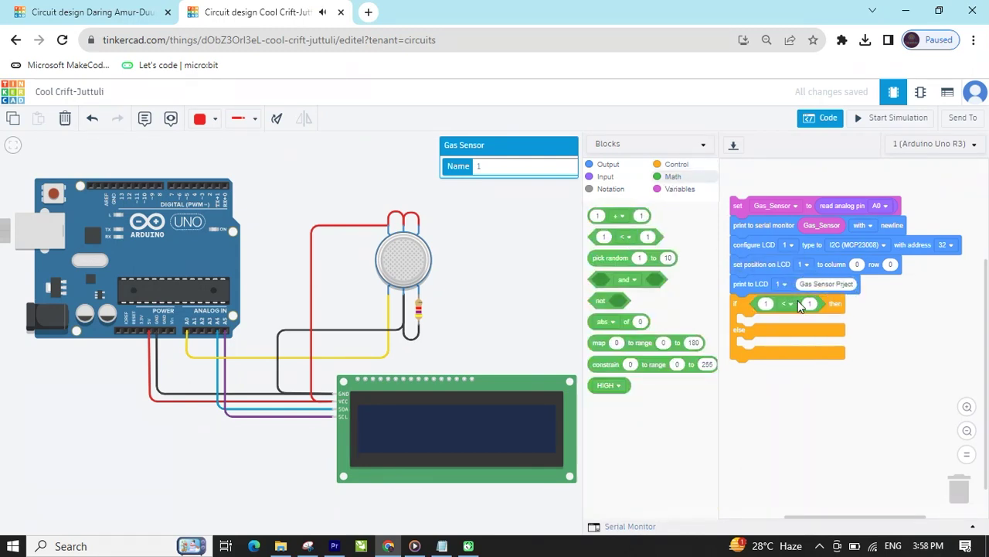
click(684, 193)
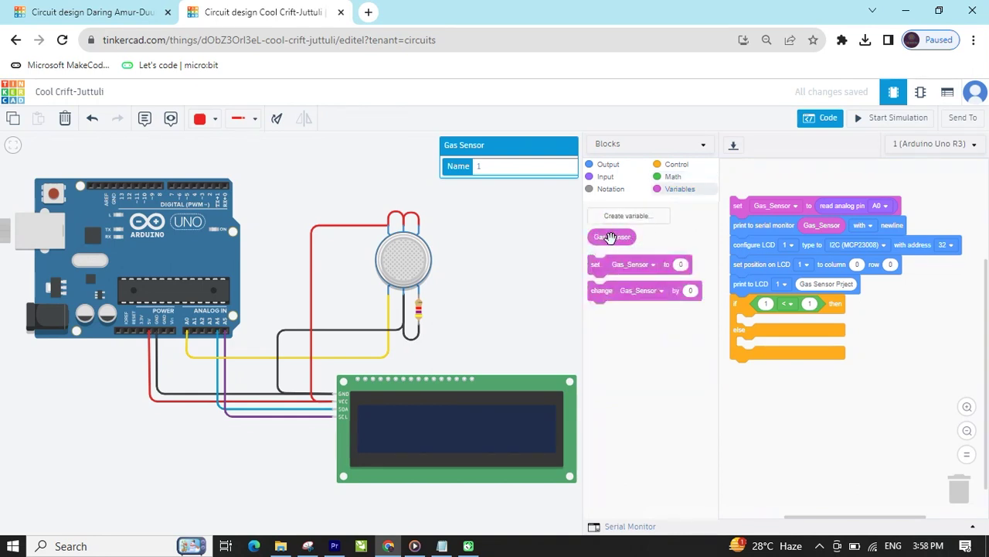
drag(703, 265, 782, 305)
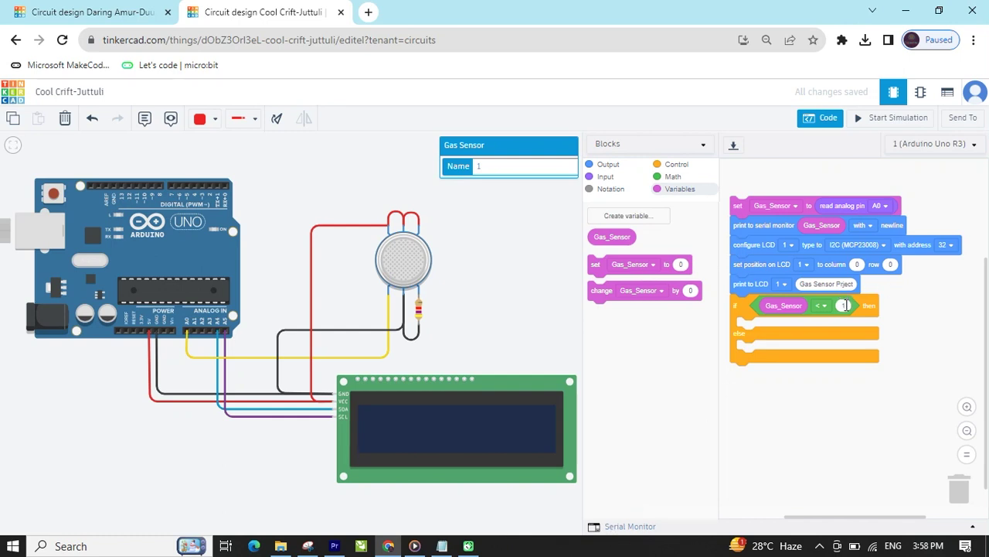
- Simulate the circuit again and check the LCD text and serial readings while moving the gas cloud away from the sensor
click(885, 119)
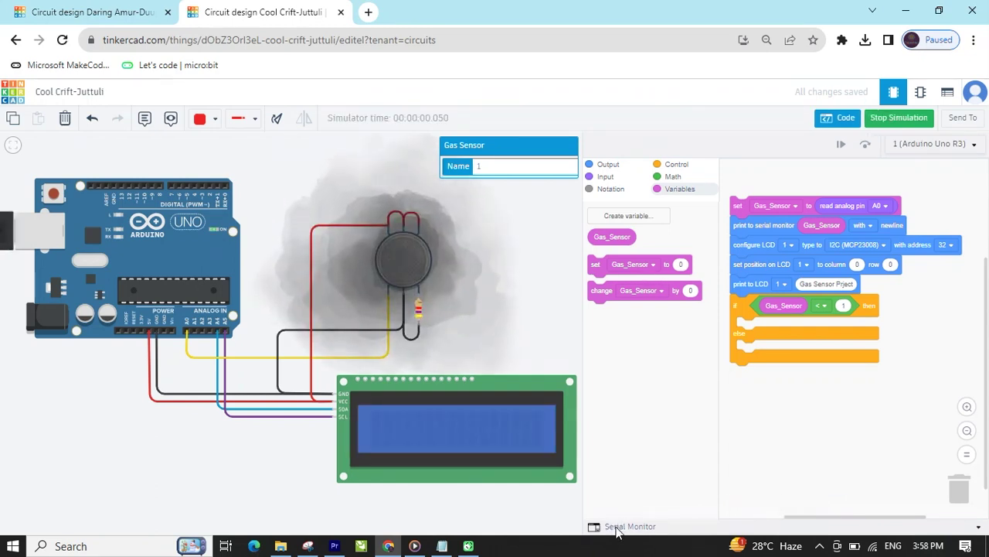
click(616, 528)
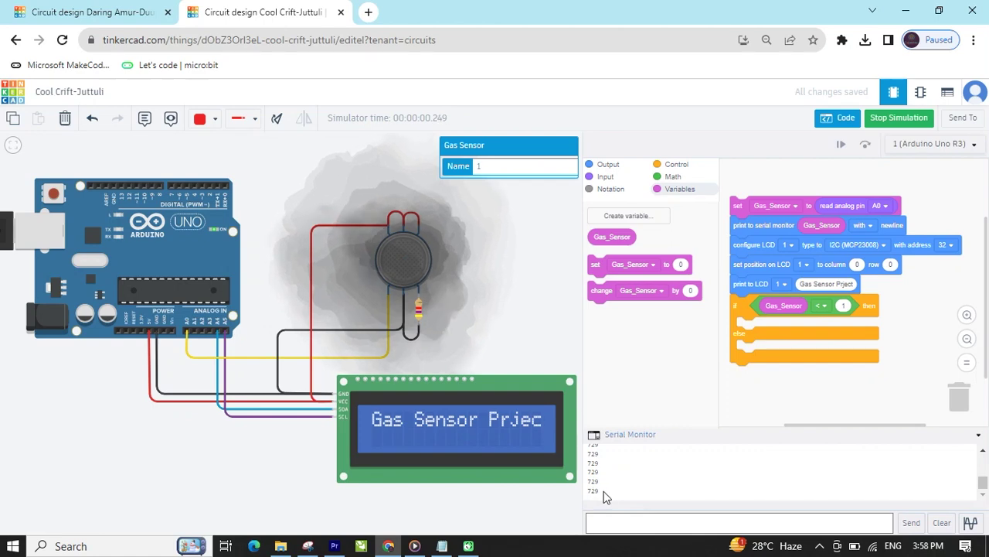
drag(415, 272, 149, 209)
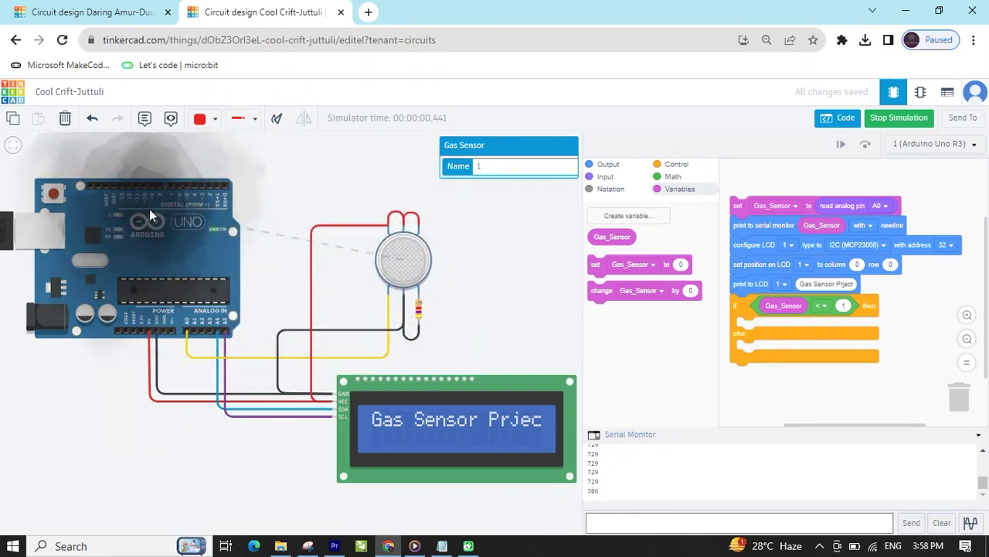
click(895, 118)
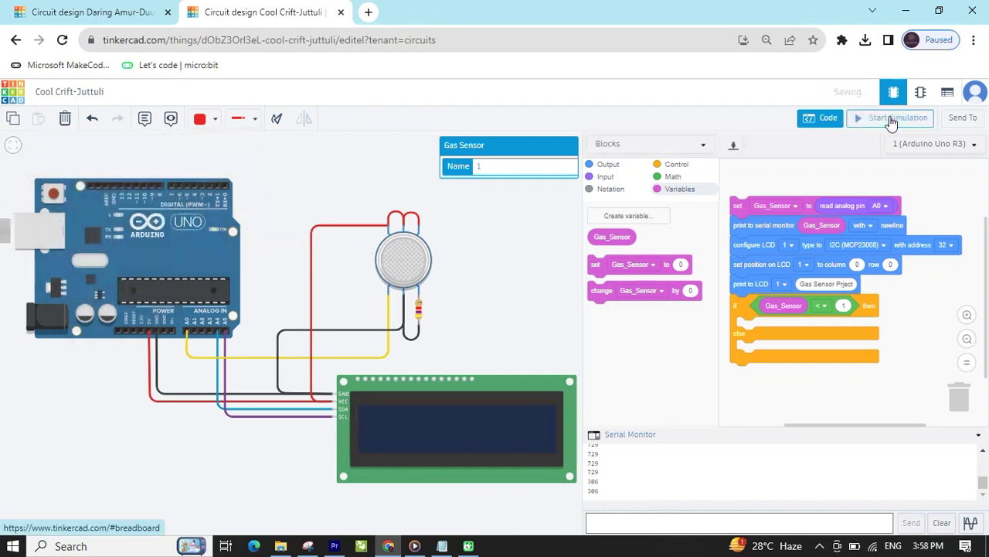
- Change the if condition's operator to ≥ and its comparison value to 500
click(821, 306)
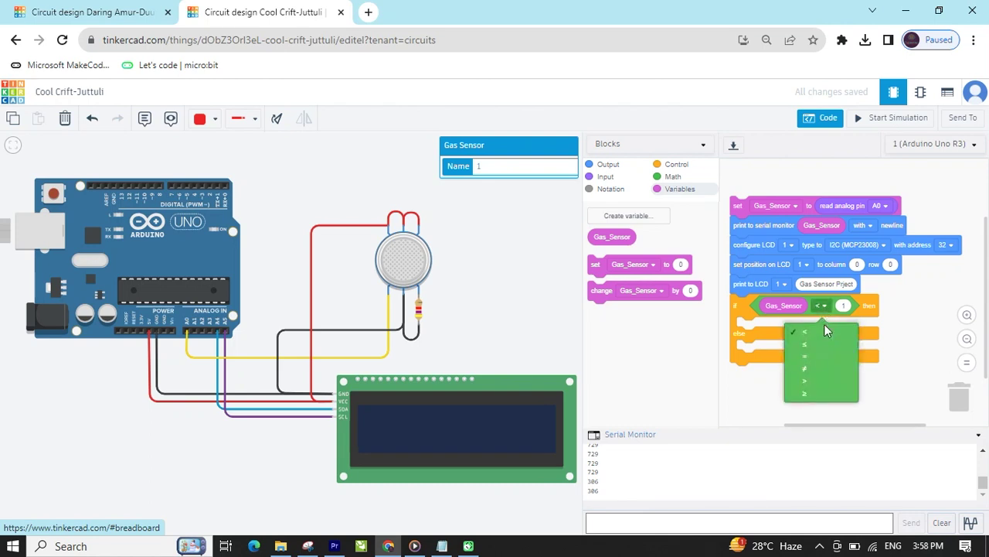
click(815, 393)
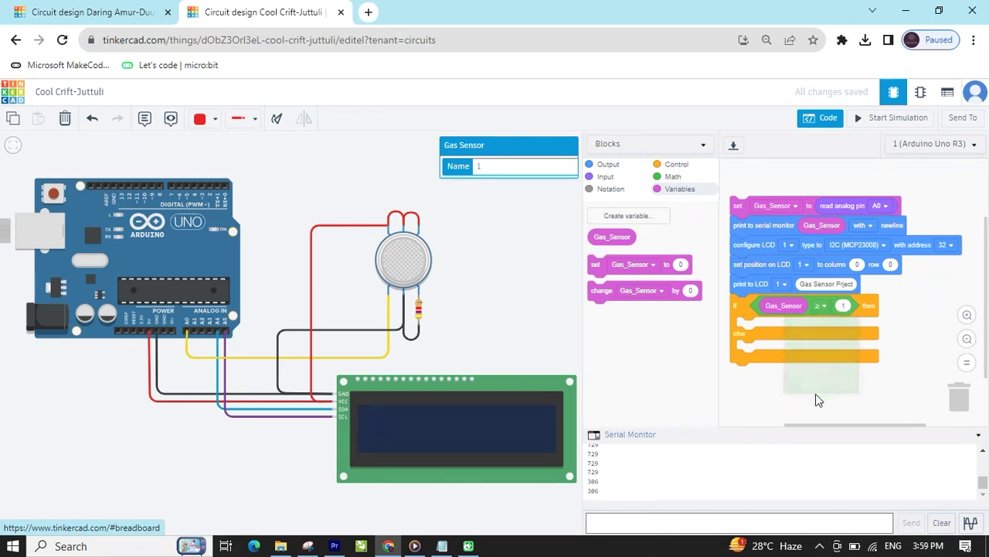
click(845, 306)
text(500)
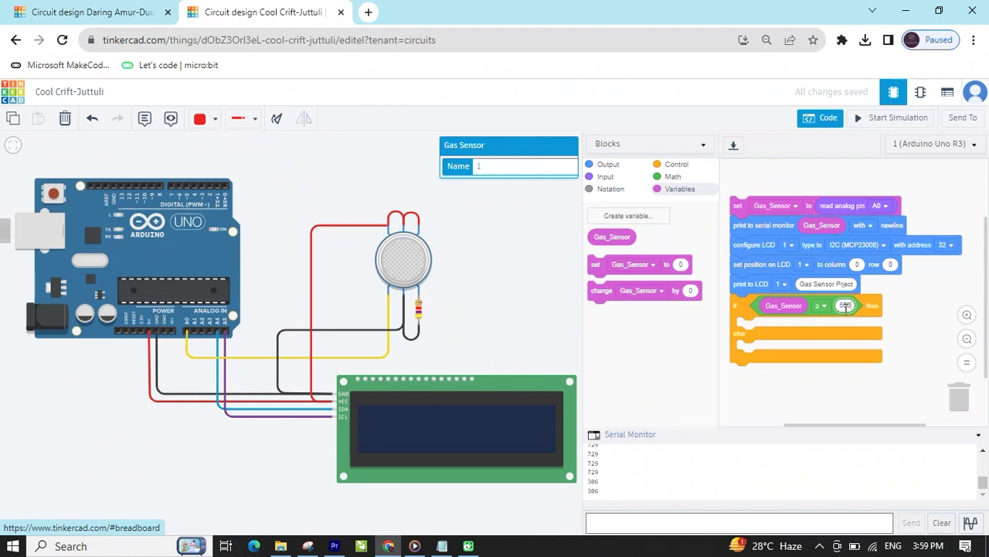
key(BackSpace)
text(00)
- Add a set position on LCD 1 block inside the then branch, with column 0 and row 1
click(610, 165)
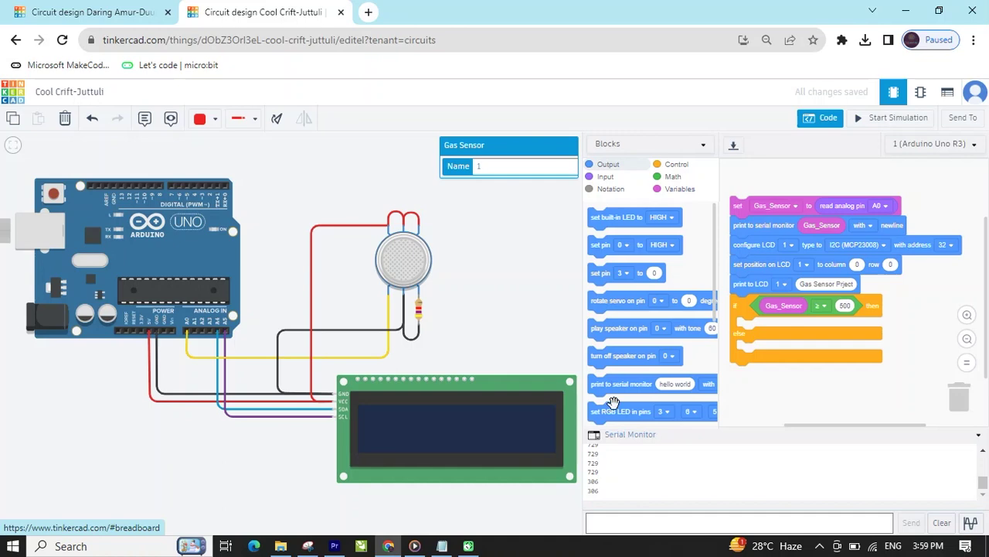
scroll(619, 380, down, 2)
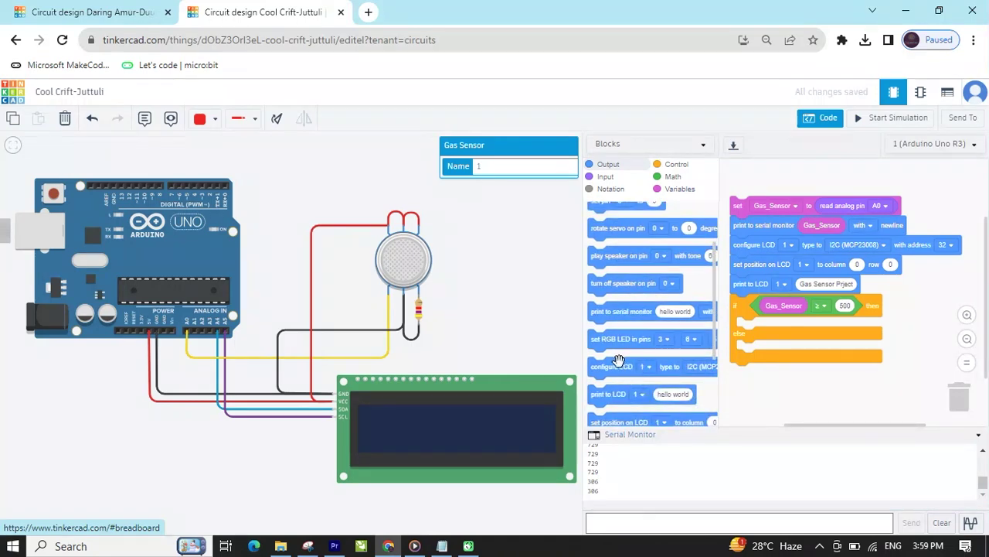
scroll(614, 375, down, 1)
drag(605, 380, 761, 338)
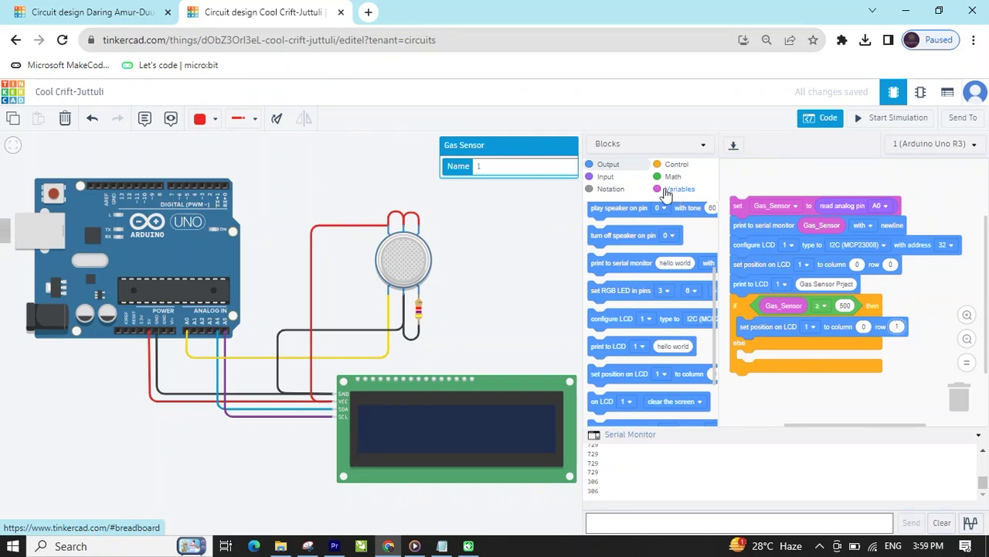
- Add a print to LCD 1 block reading "Gas Detected" with trailing spaces below the set position block in the then branch
drag(603, 346, 749, 360)
click(831, 360)
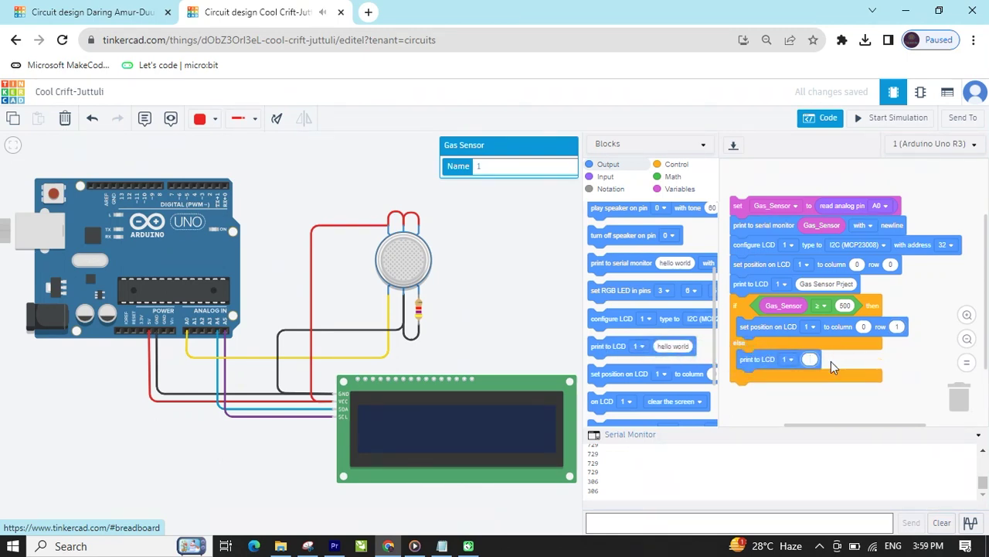
text(Gas Detected)
click(833, 360)
click(833, 361)
drag(744, 359, 744, 347)
- Duplicate the then branch's set position and print blocks into the else branch, and change the copied text to "Gas not Detected"
right_click(751, 328)
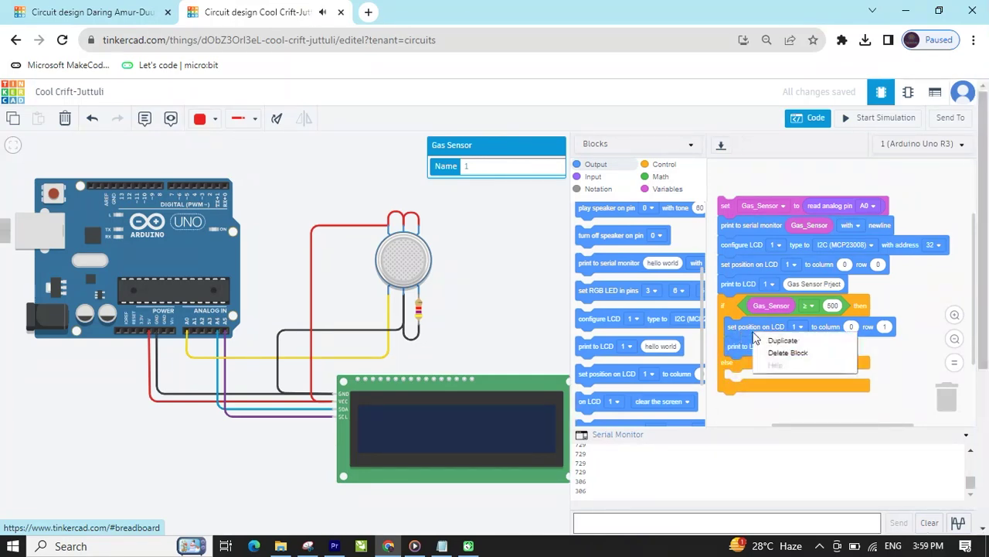
click(761, 338)
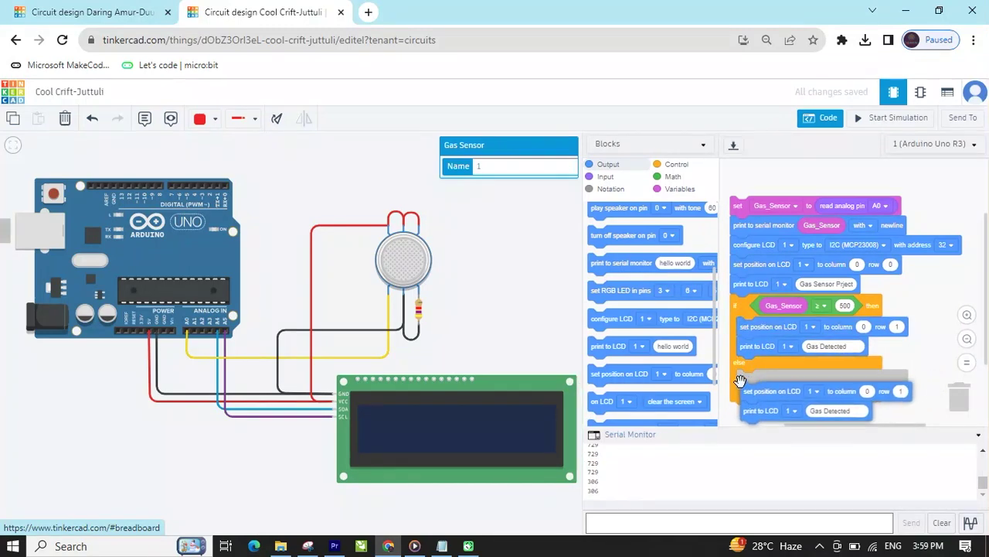
click(754, 377)
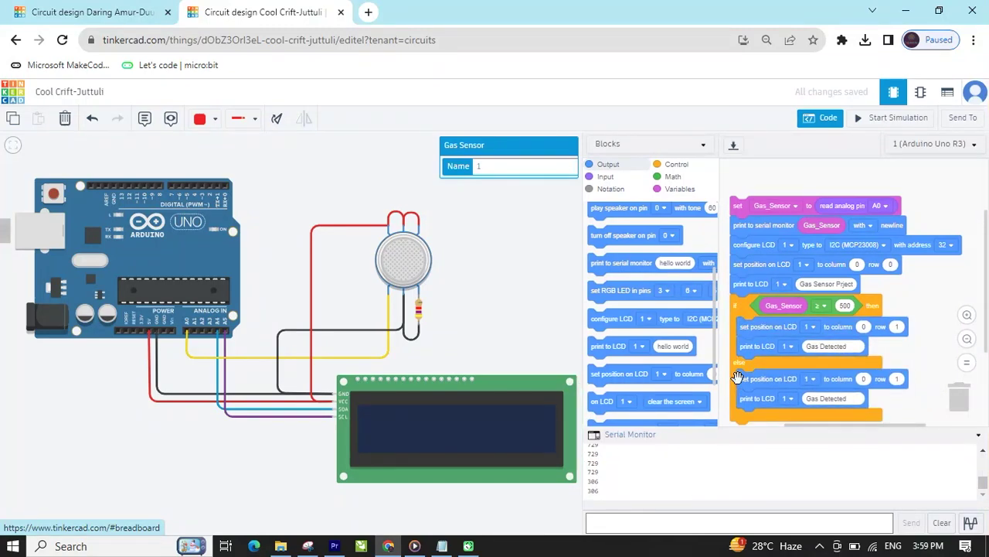
click(822, 399)
click(822, 399)
text(not)
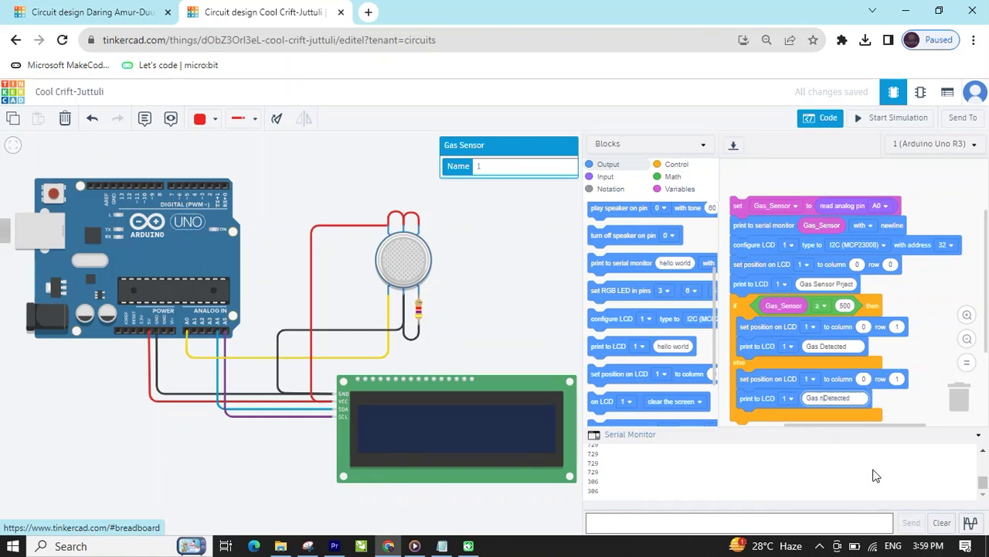
click(863, 365)
- Simulate the circuit and check the LCD status and serial readings while moving the gas cloud onto and off the sensor
click(980, 439)
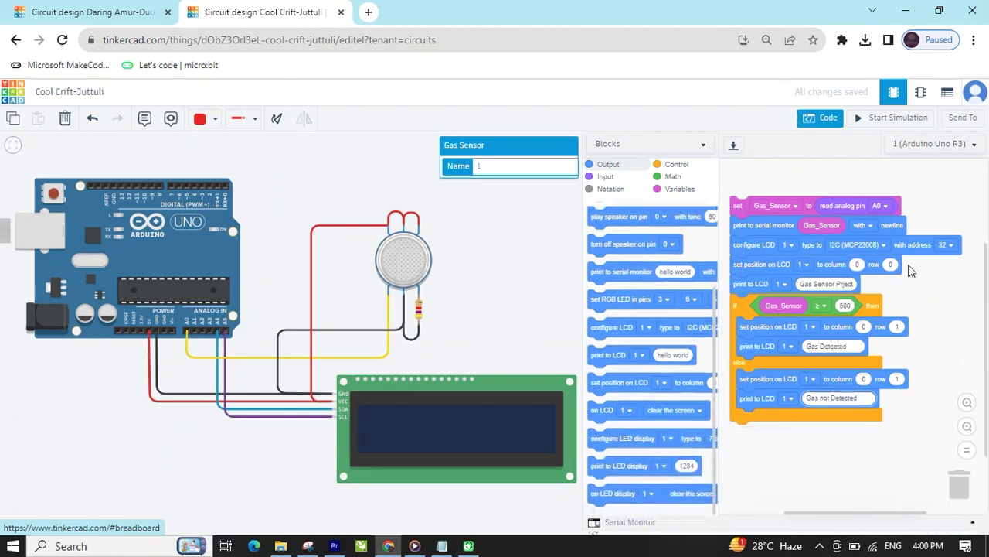
click(880, 125)
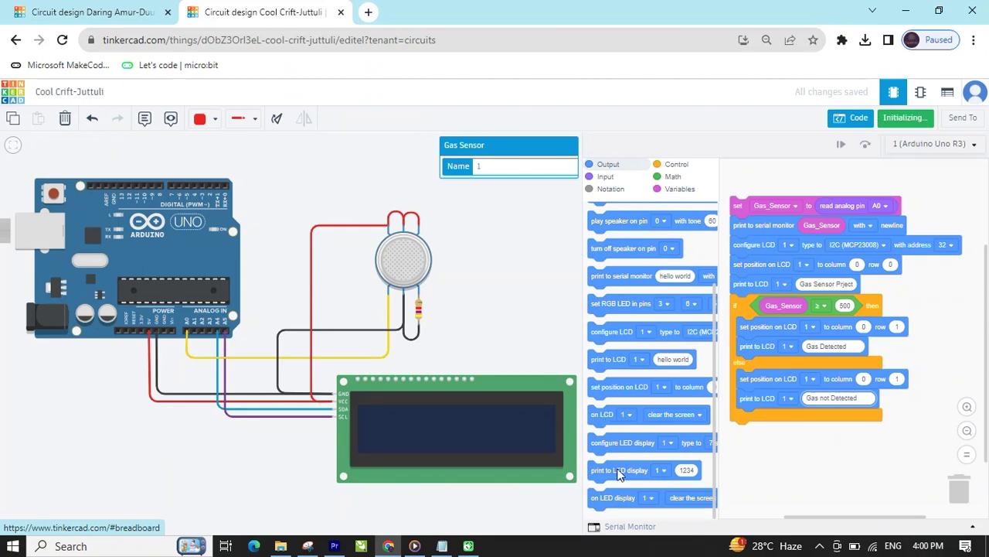
click(623, 528)
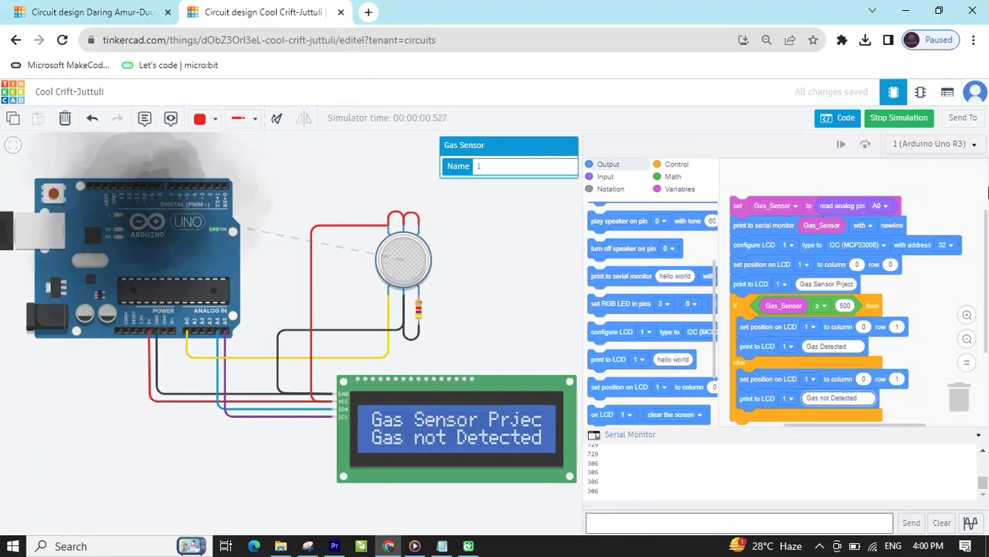
drag(939, 275, 937, 259)
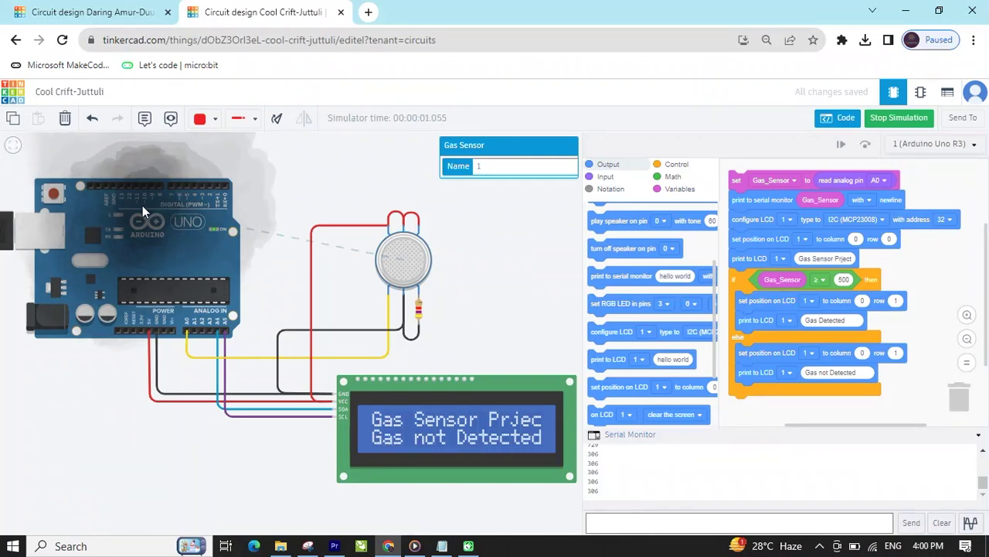
drag(143, 205, 398, 251)
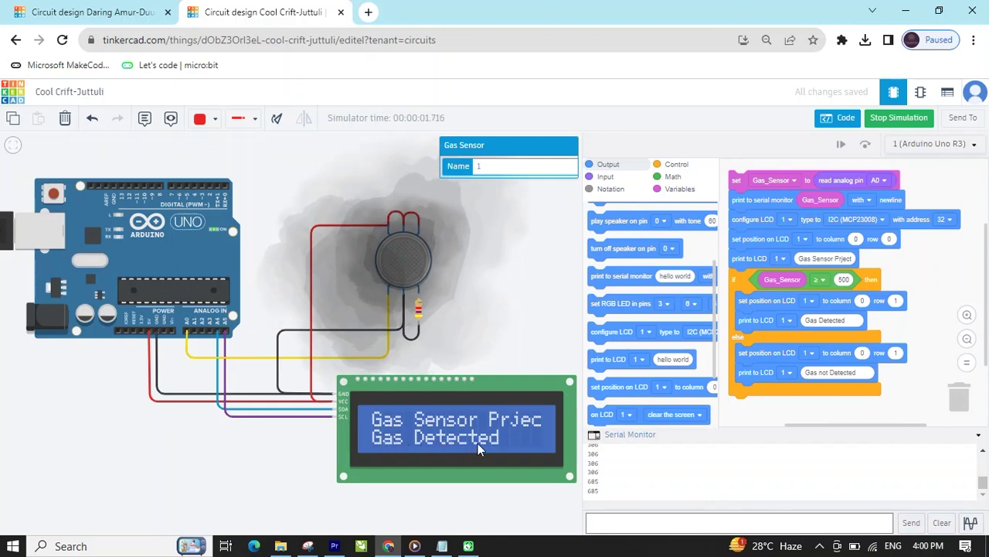
drag(387, 258, 192, 217)
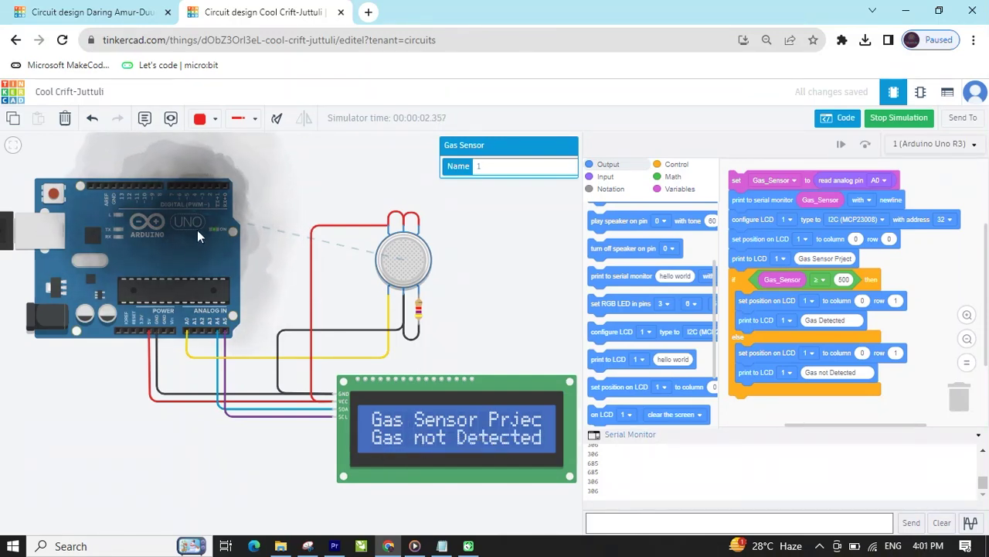
drag(189, 211, 411, 253)
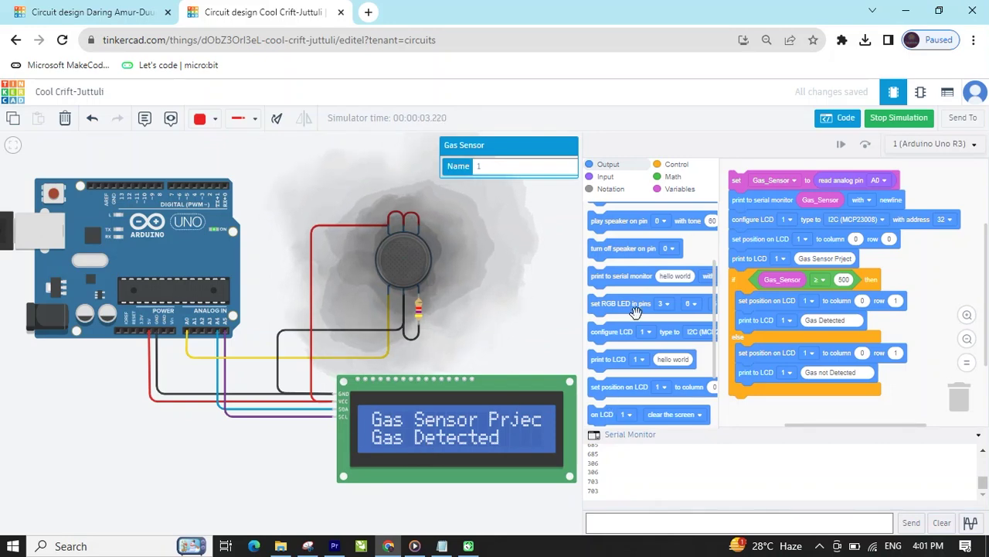
click(880, 123)
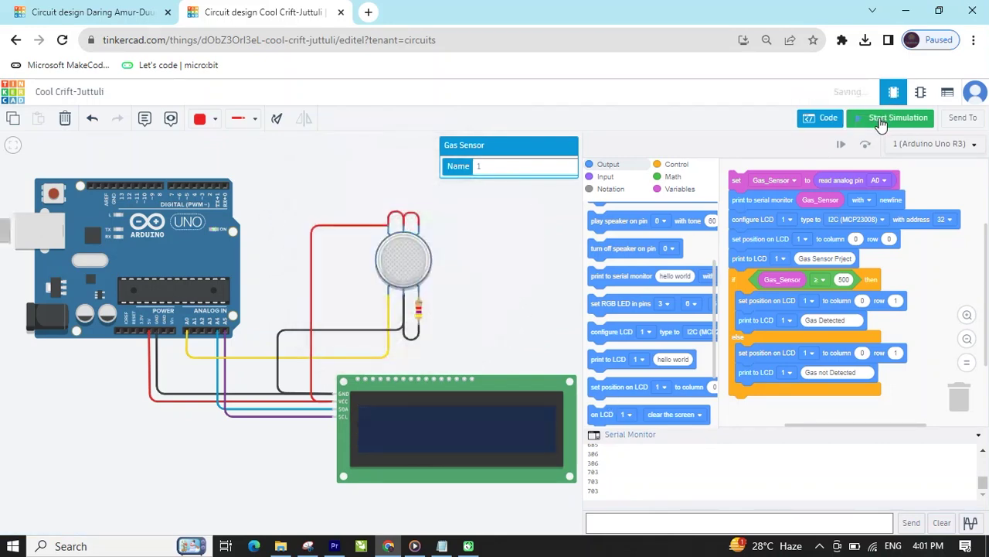
click(470, 289)
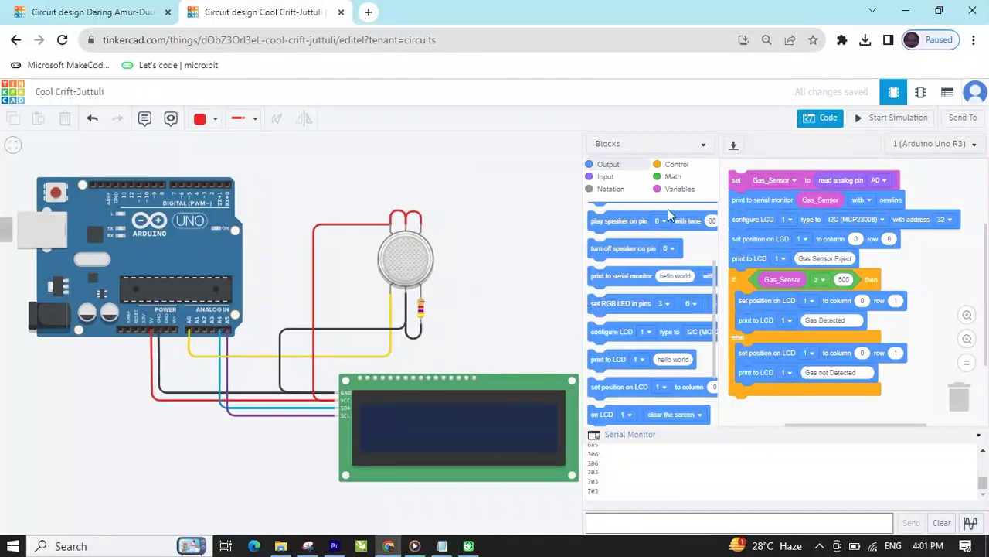
- Switch the code editor to Blocks + Text with the serial monitor collapsed, and review the generated C++ code beside the blocks
click(980, 441)
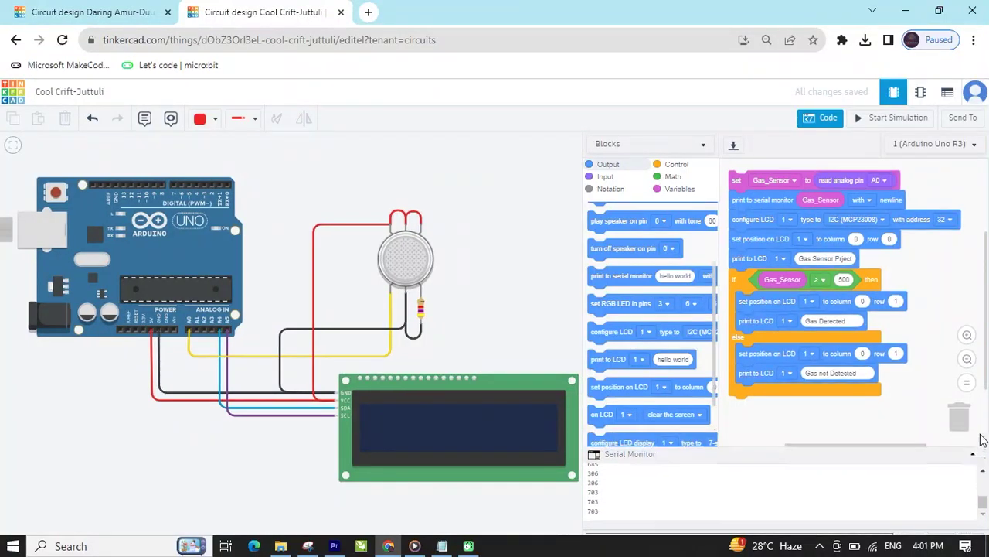
click(706, 149)
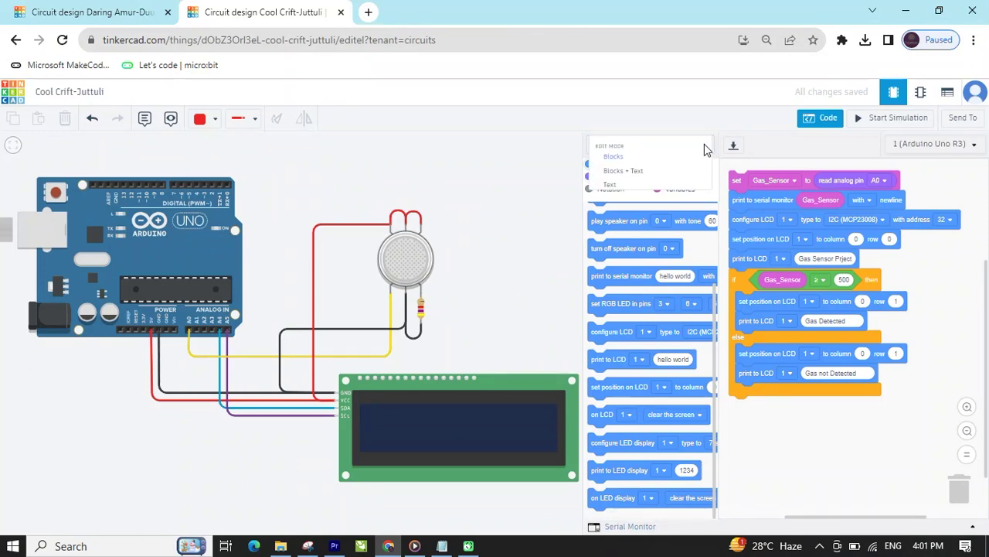
click(664, 174)
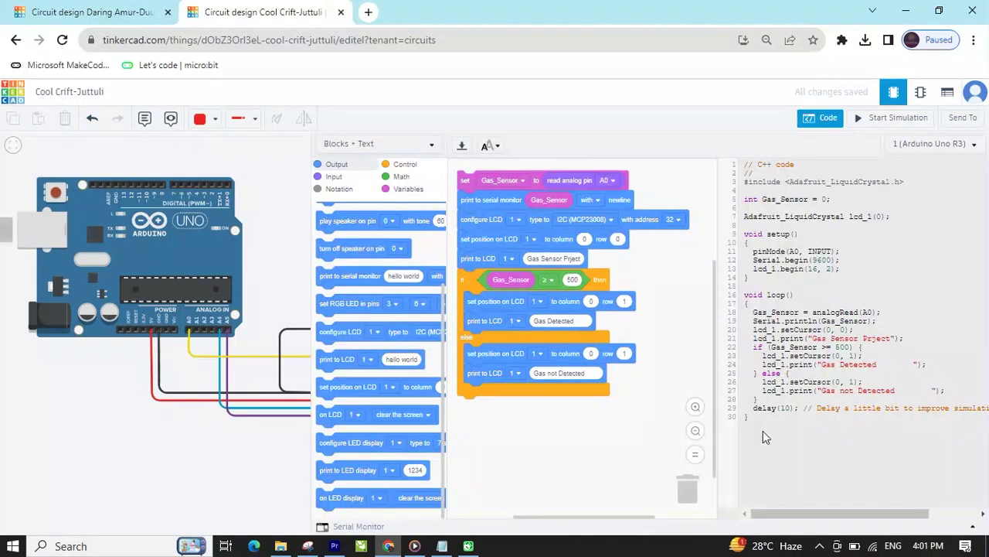
drag(753, 417, 734, 164)
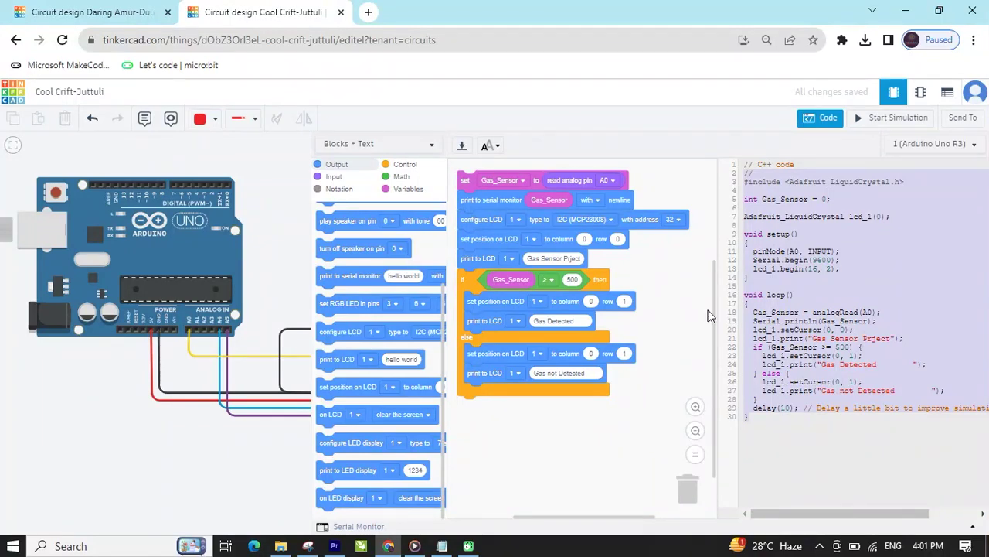
drag(715, 321, 715, 290)
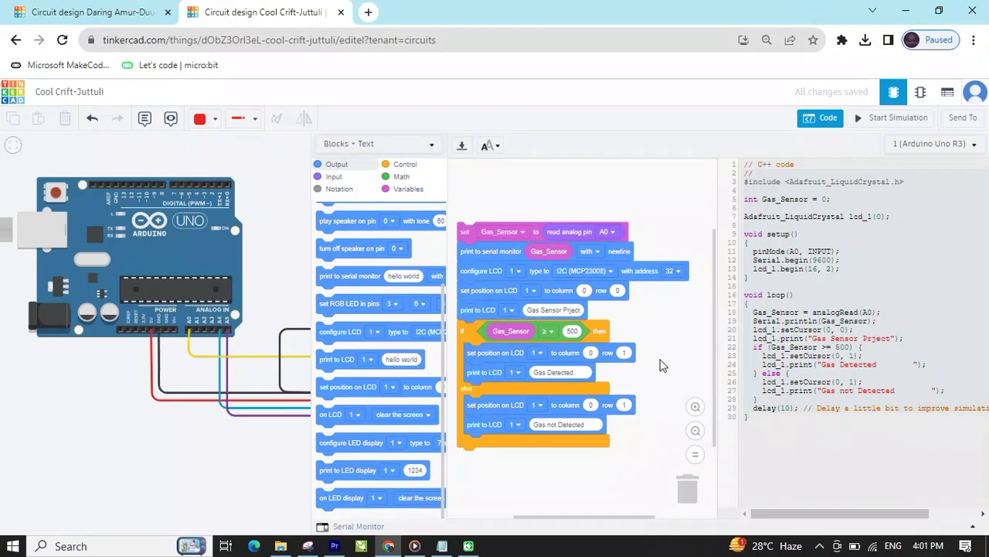